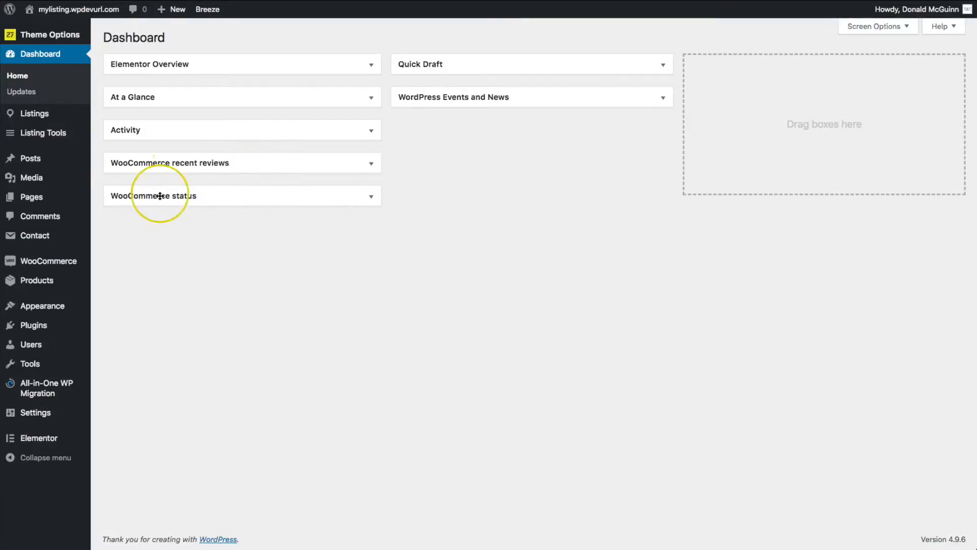
Create a new listing type and title it Places
mouse_move(72, 115)
mouse_move(66, 135)
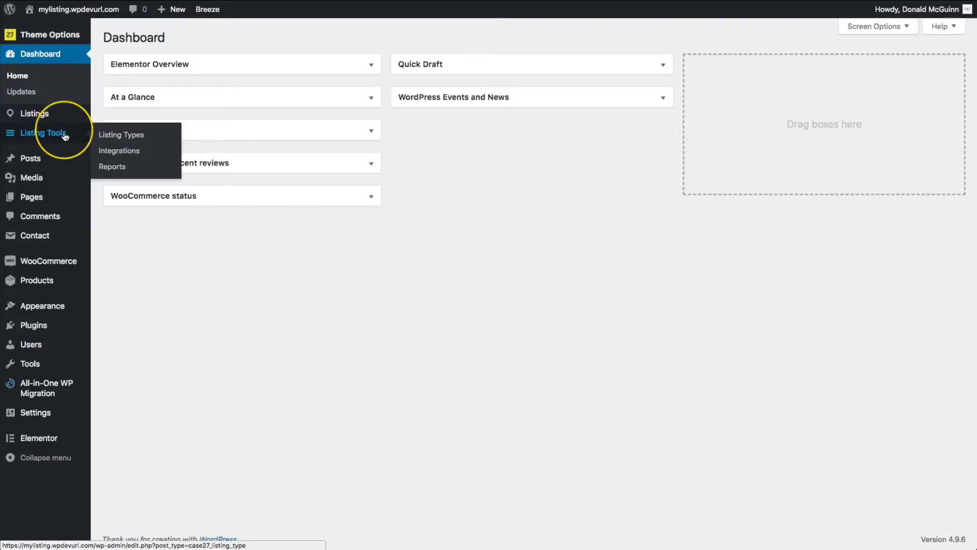
click(123, 136)
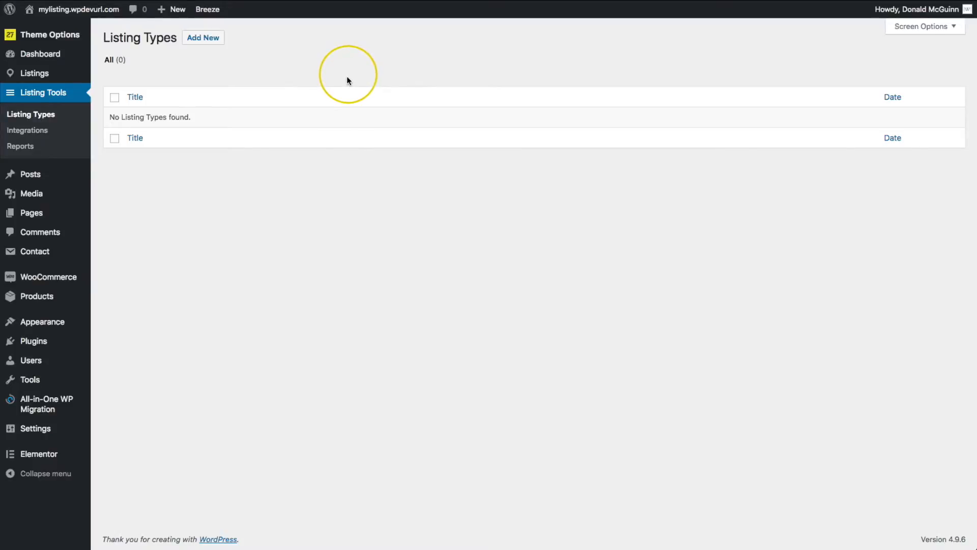
click(203, 39)
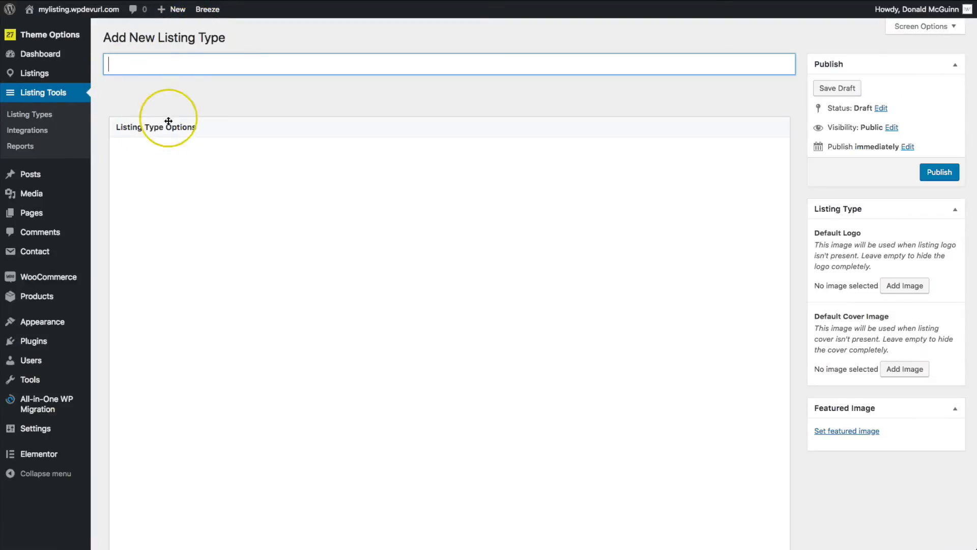
text(Place)
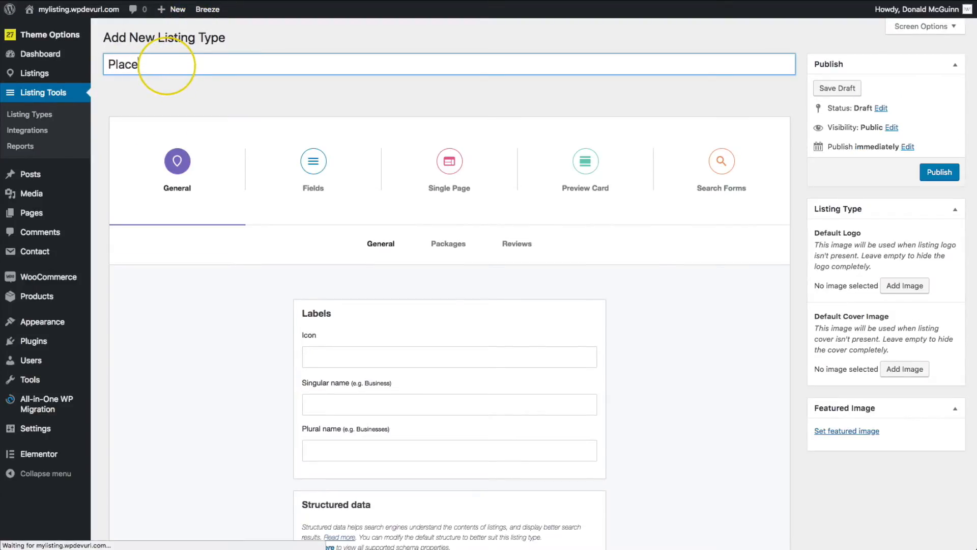
text(s)
click(199, 98)
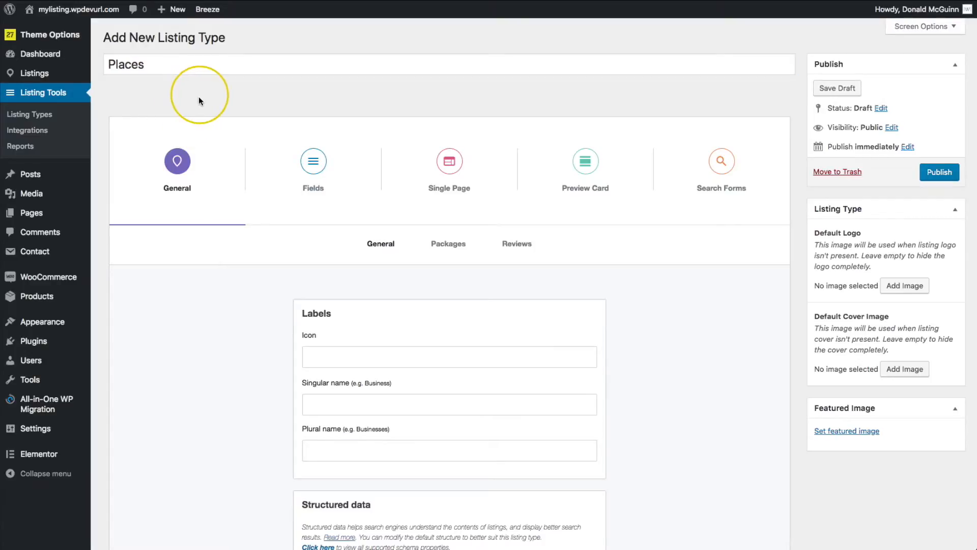
Look over the General settings of the new listing type, from the section overview through labels, structured data and listing type configuration
scroll(198, 99, down, 1)
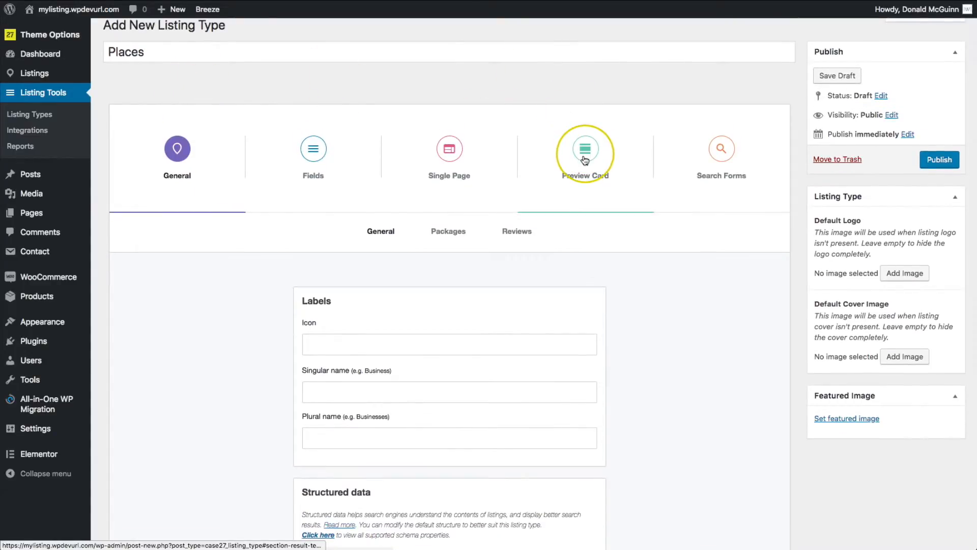
click(585, 159)
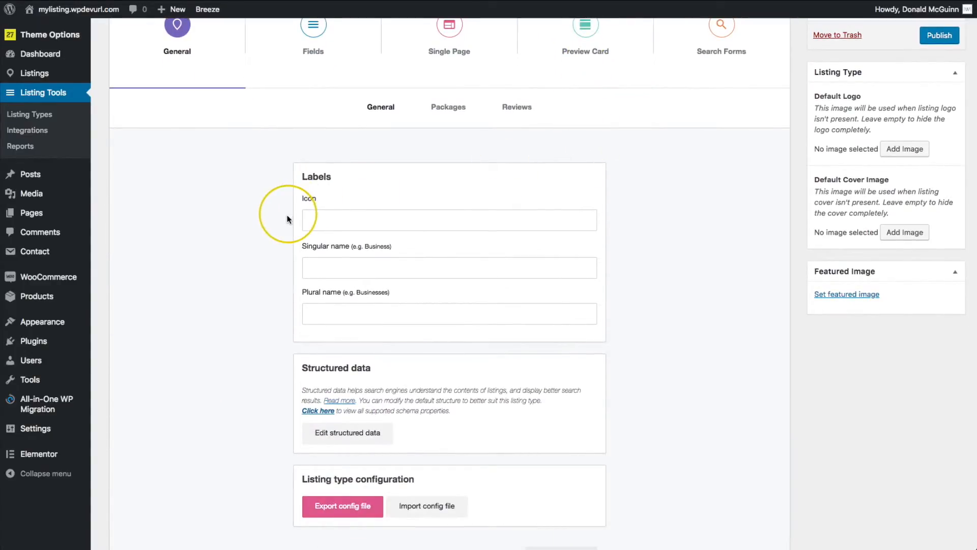
scroll(212, 239, down, 2)
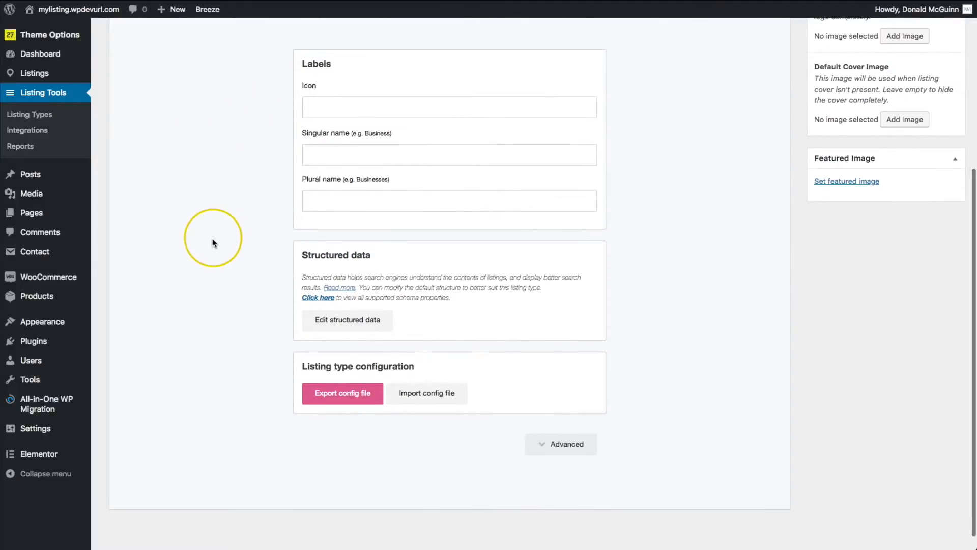
scroll(212, 239, up, 5)
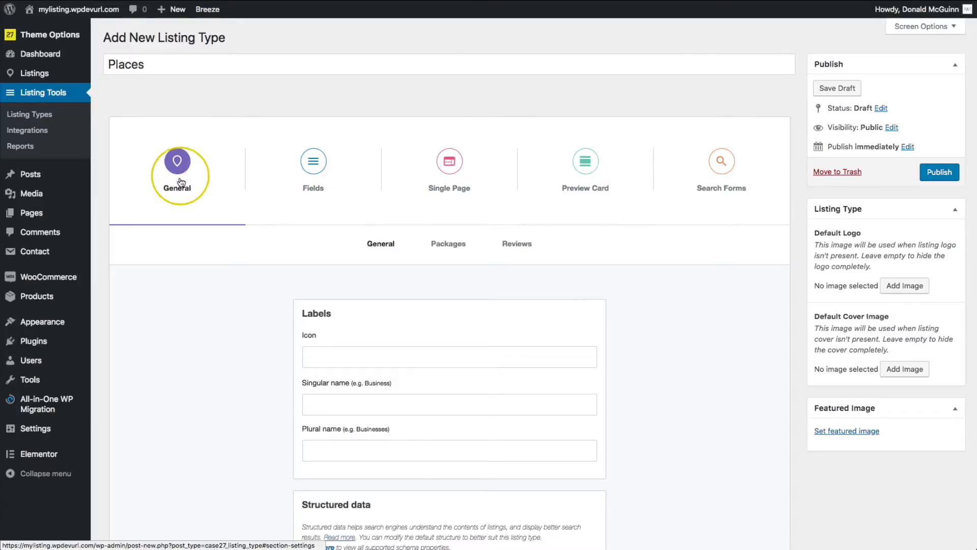
scroll(178, 180, down, 3)
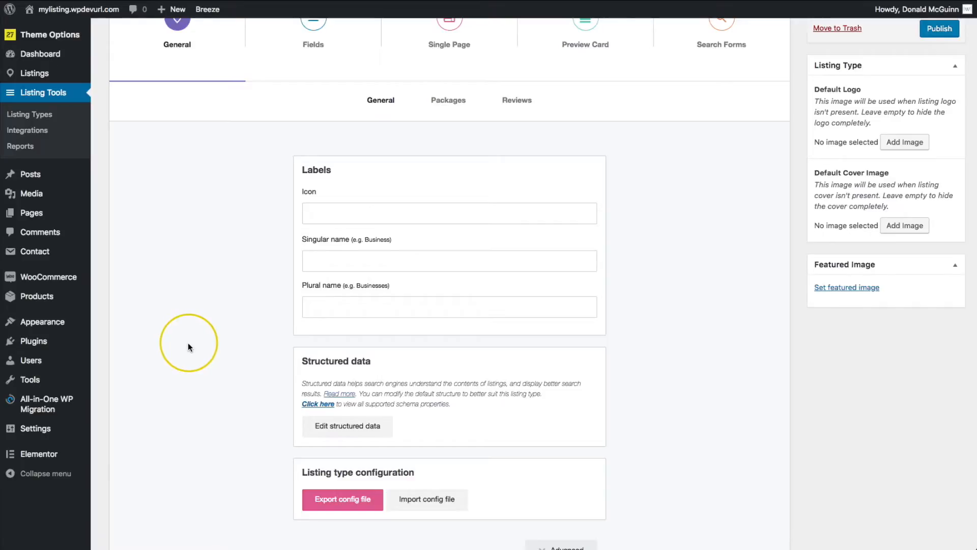
scroll(186, 349, down, 3)
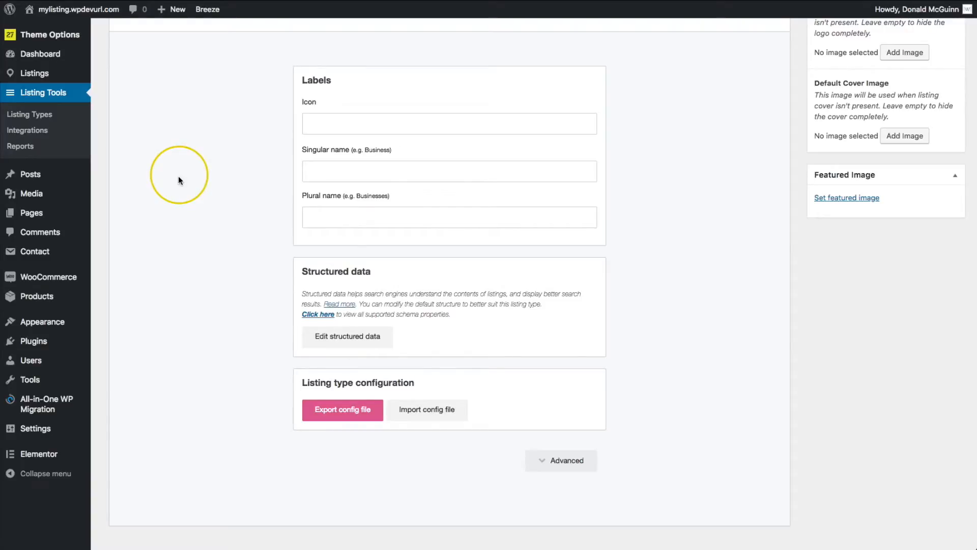
scroll(178, 175, up, 5)
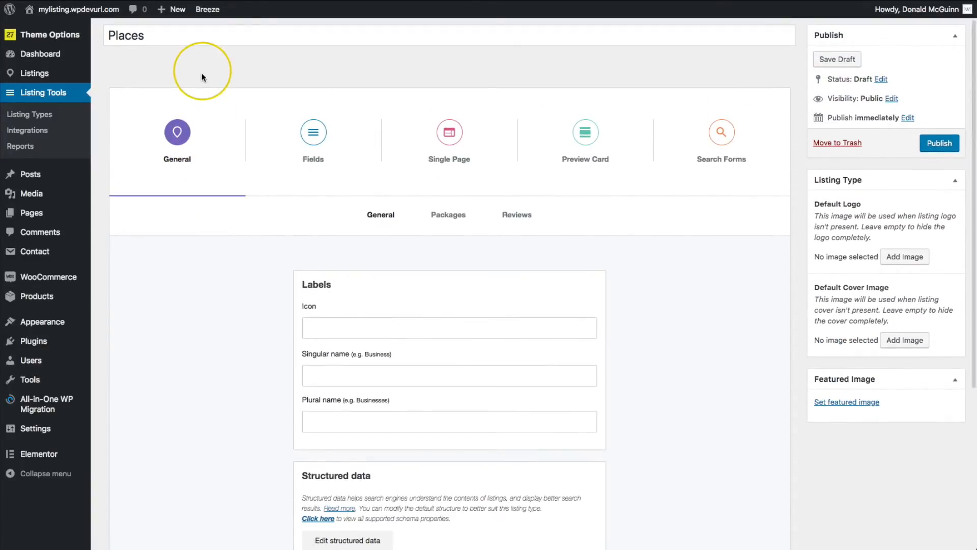
Switch to the 27 Helpdesk page and save the Mycity demo's Place listing type configuration, mycity.place, as JSON in the Downloads folder
click(234, 0)
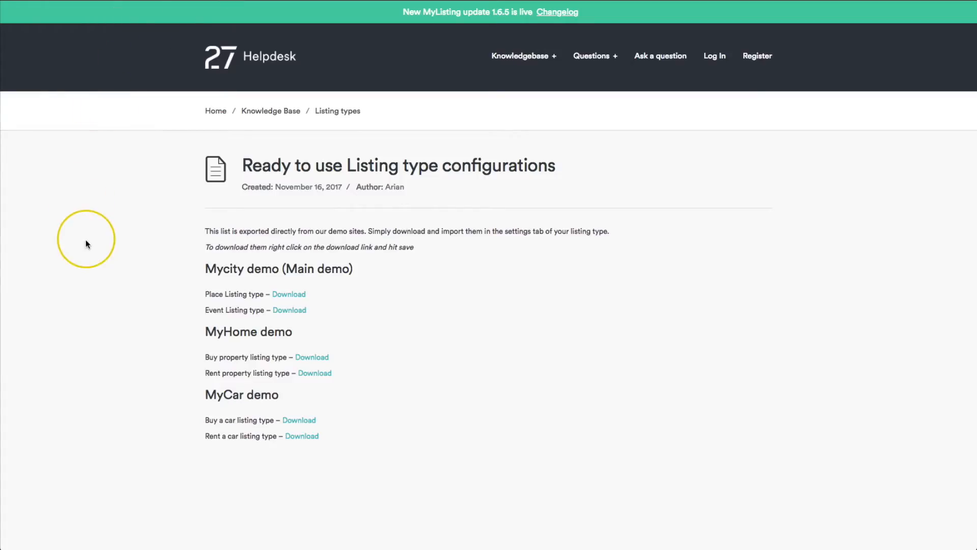
right_click(282, 298)
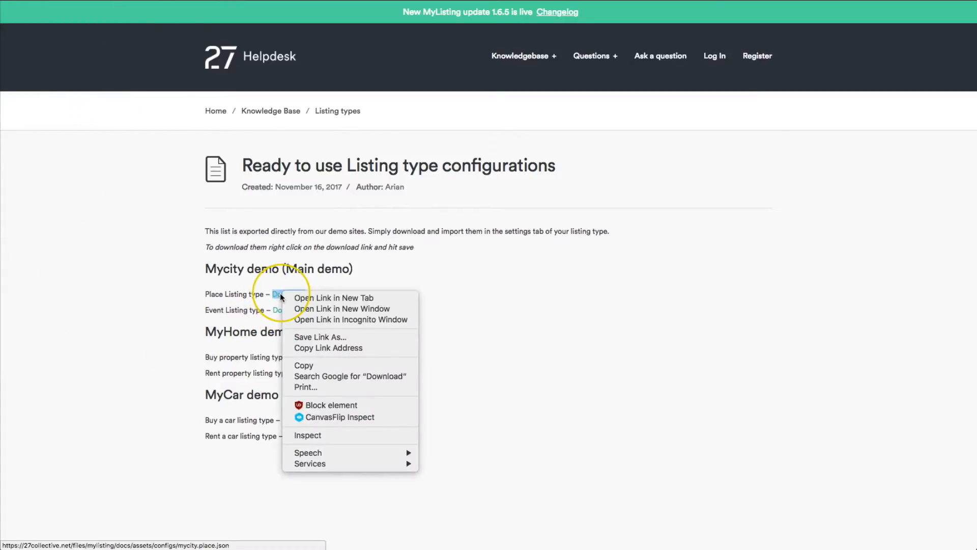
click(311, 337)
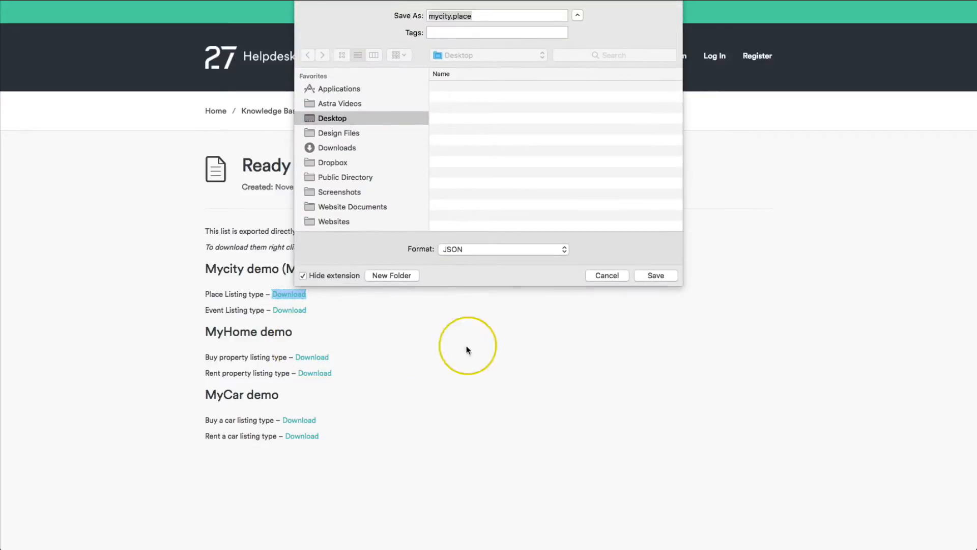
click(331, 148)
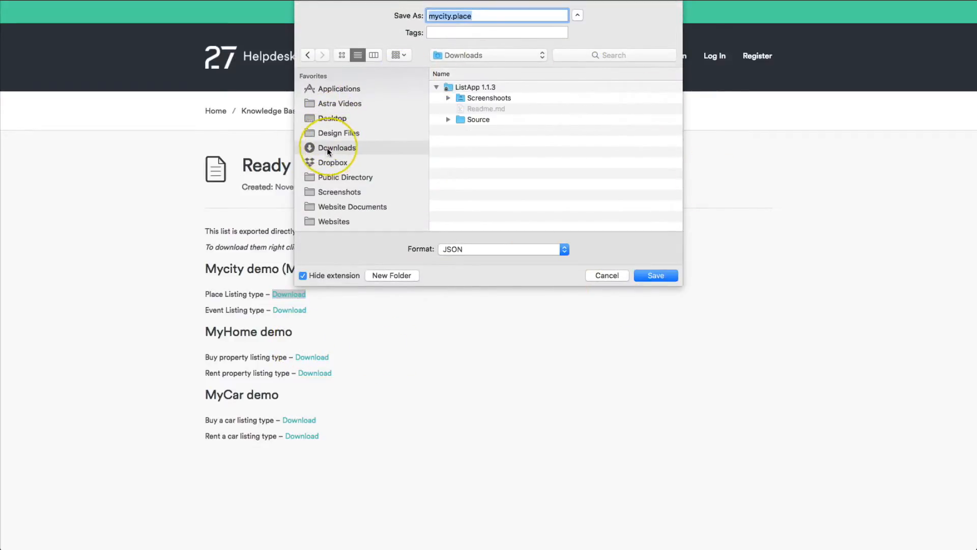
click(656, 276)
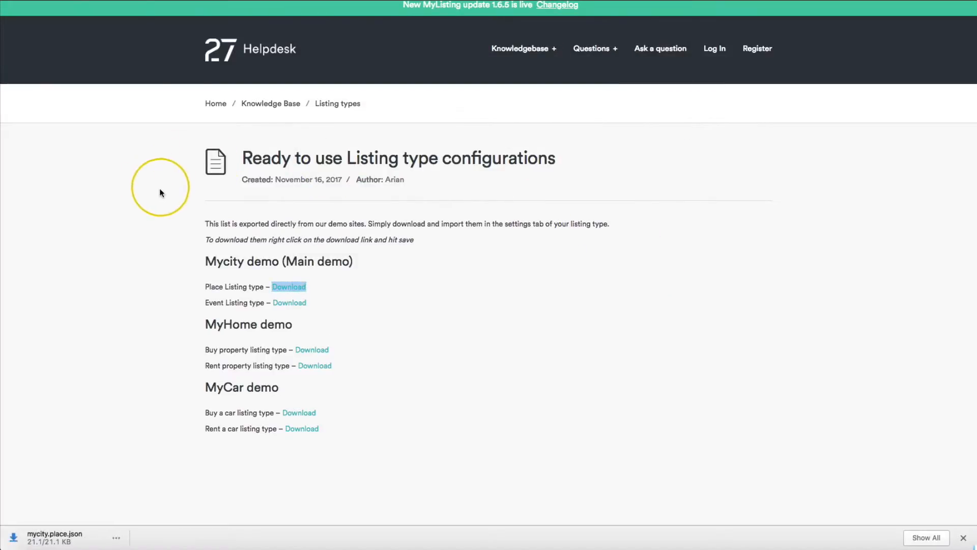
Return to the WordPress listing type editor and import the downloaded mycity.place.json configuration, accepting the overwrite of current settings
click(67, 1)
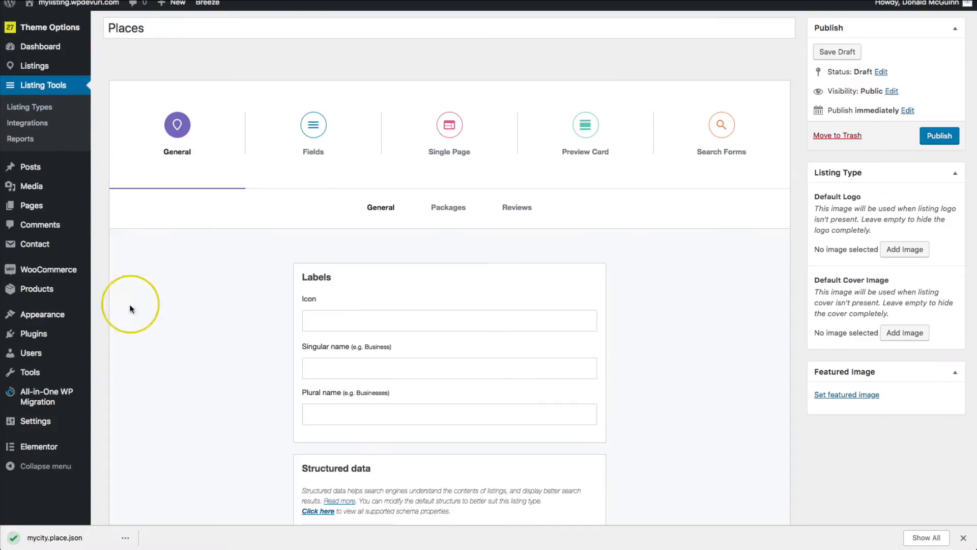
scroll(147, 410, down, 5)
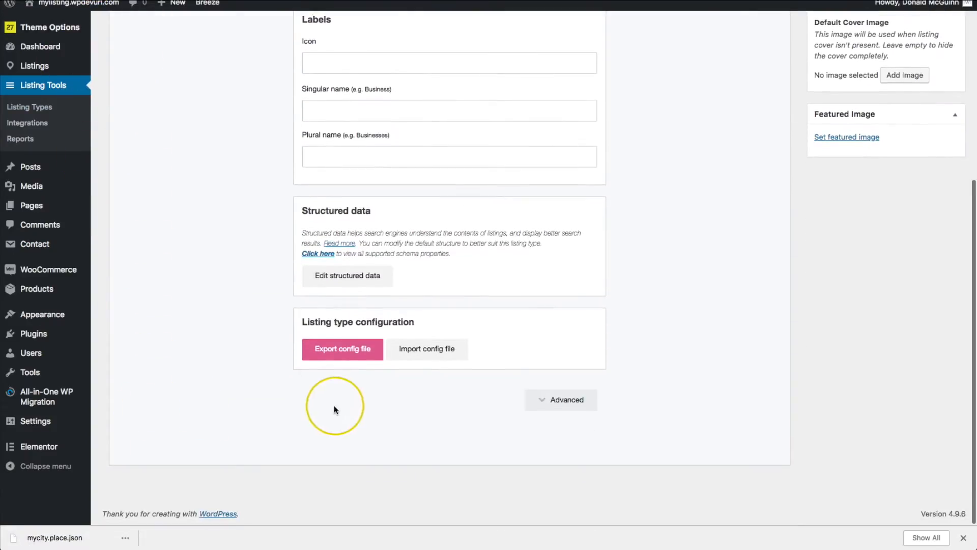
scroll(441, 352, up, 4)
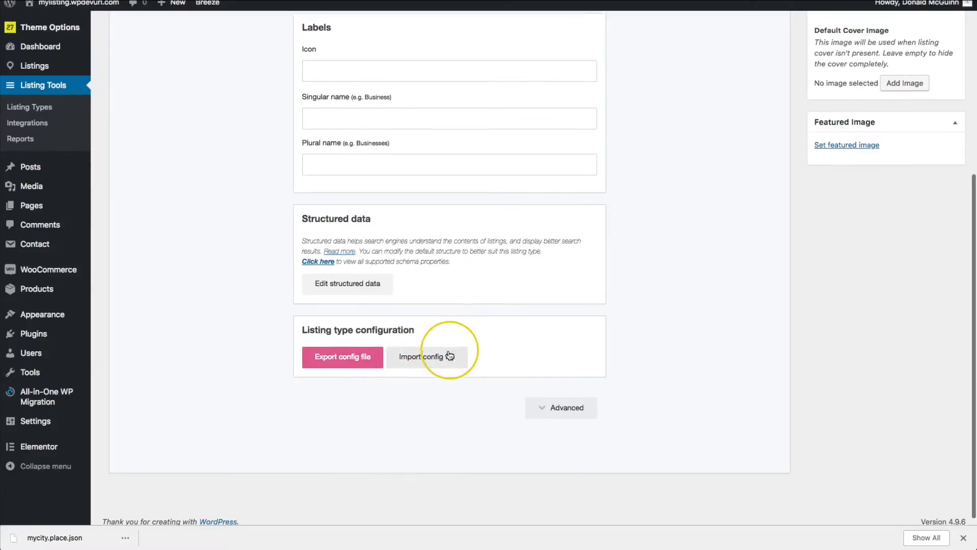
scroll(286, 289, down, 4)
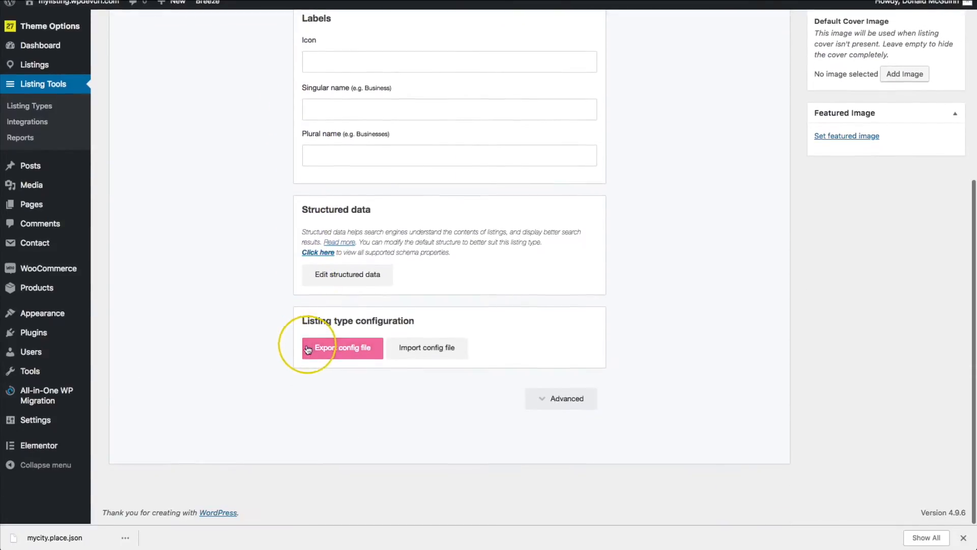
click(426, 349)
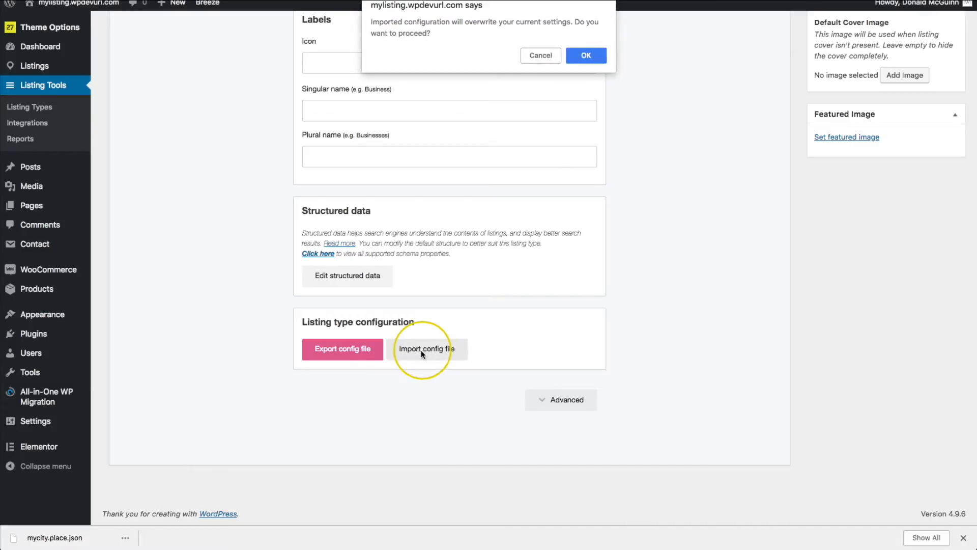
click(587, 58)
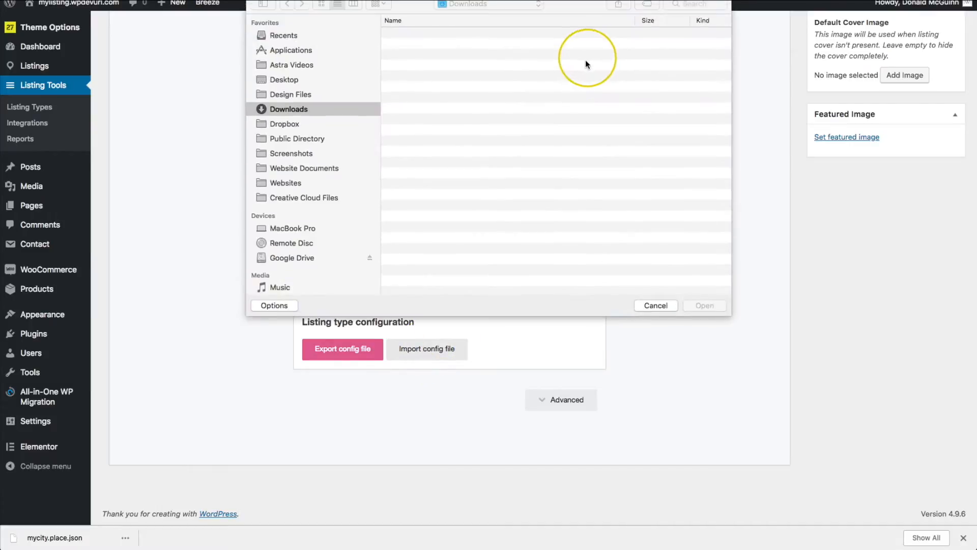
double_click(432, 35)
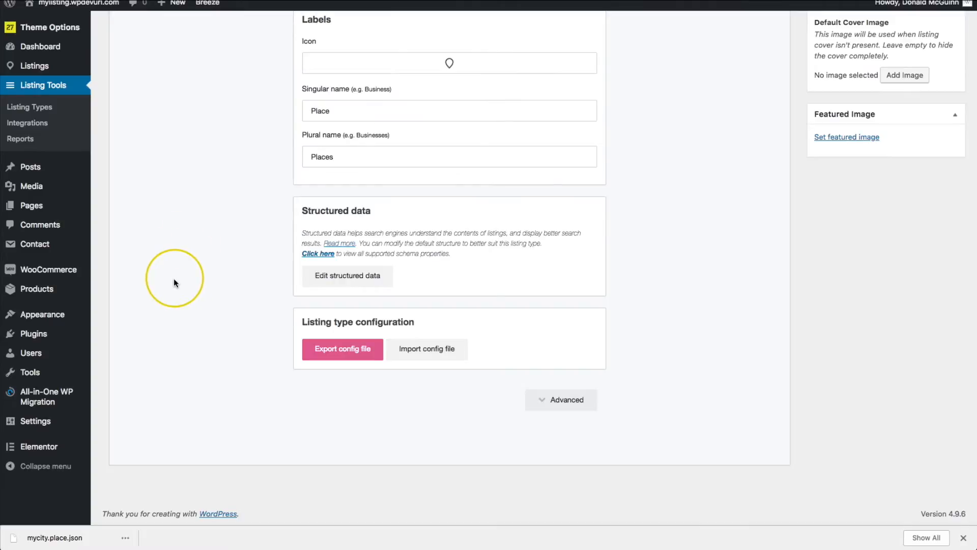
click(963, 538)
Review the imported labels, listing packages and review settings, expanding the Hospitality and Overall Rating categories
scroll(256, 215, up, 5)
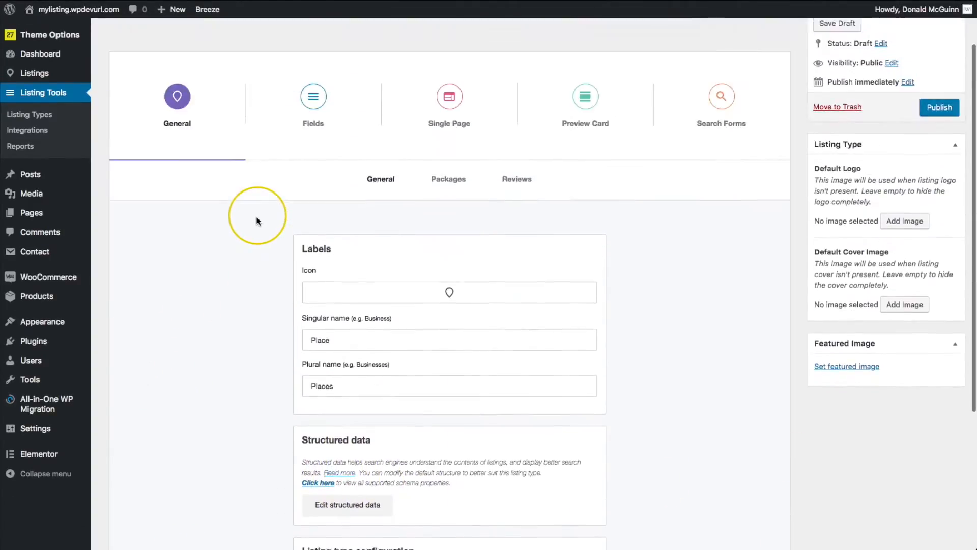
scroll(255, 222, down, 5)
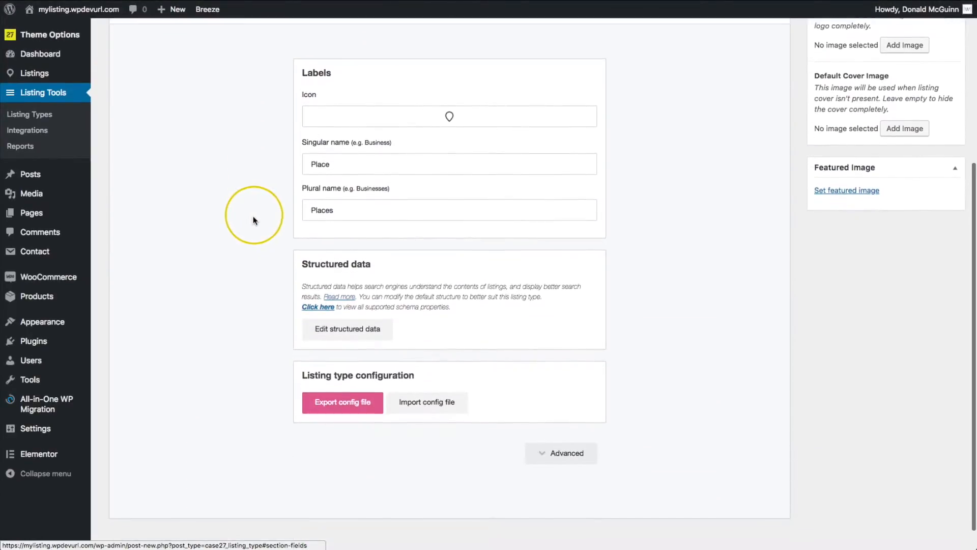
scroll(209, 270, up, 5)
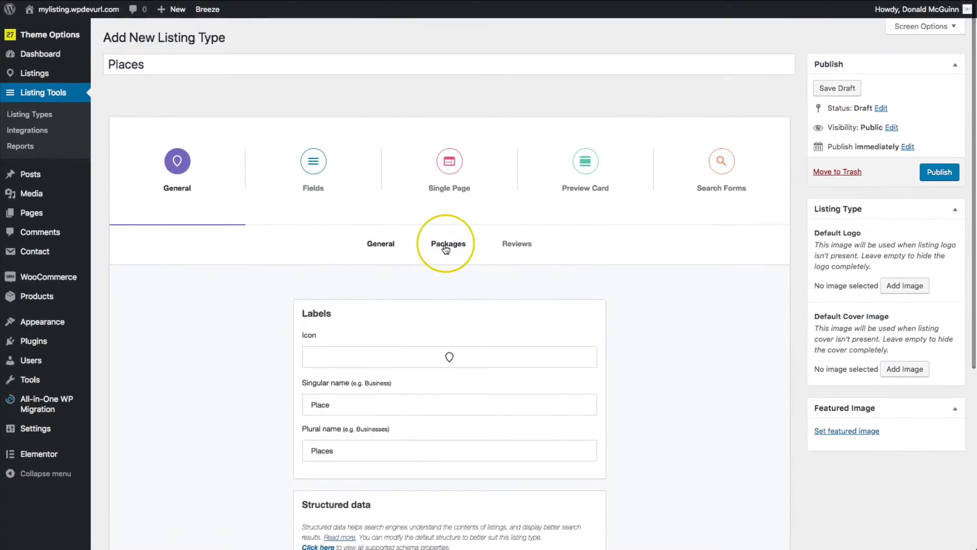
click(447, 244)
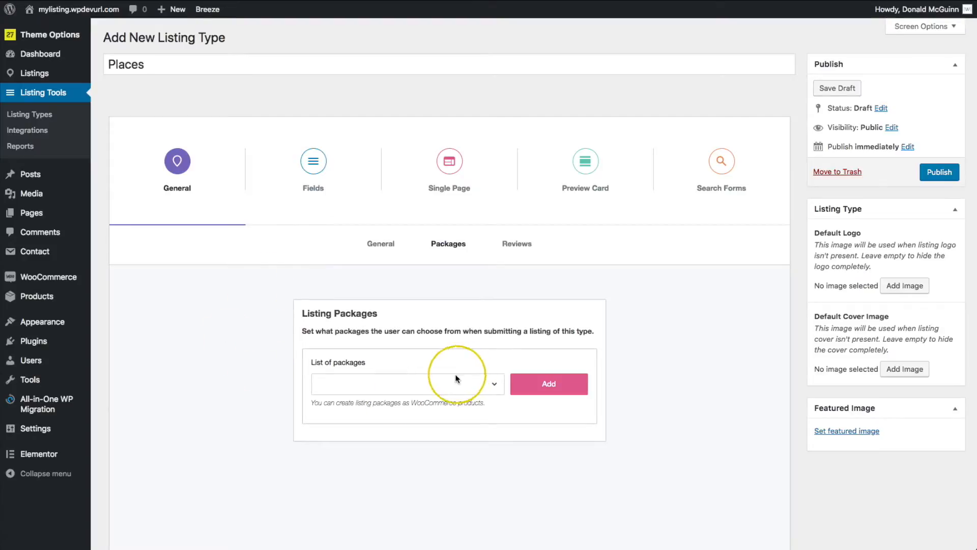
click(517, 244)
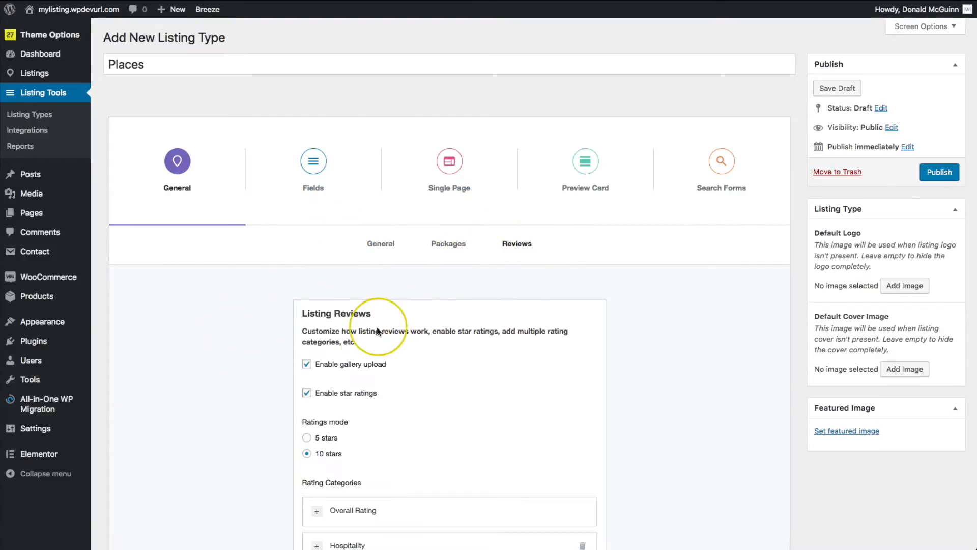
scroll(281, 364, down, 4)
click(371, 346)
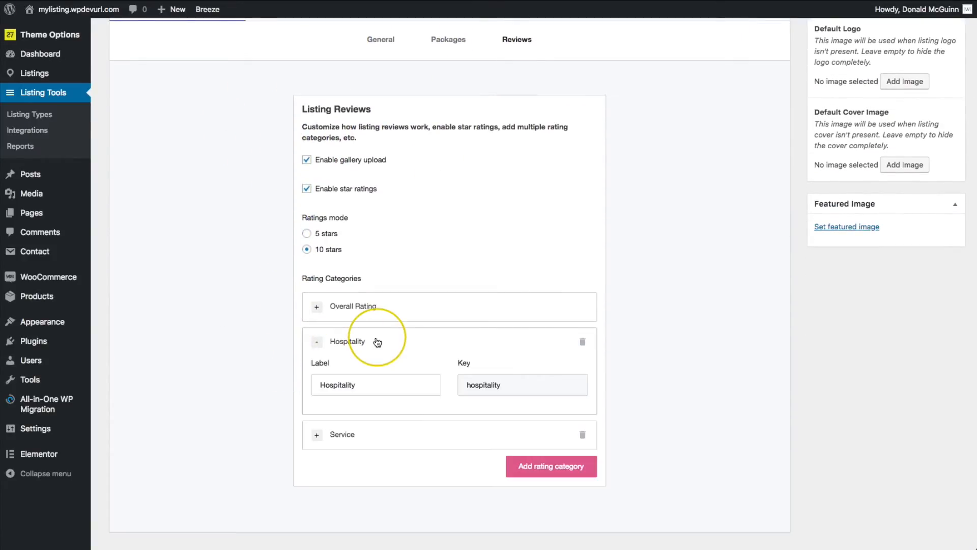
click(380, 313)
scroll(374, 285, up, 4)
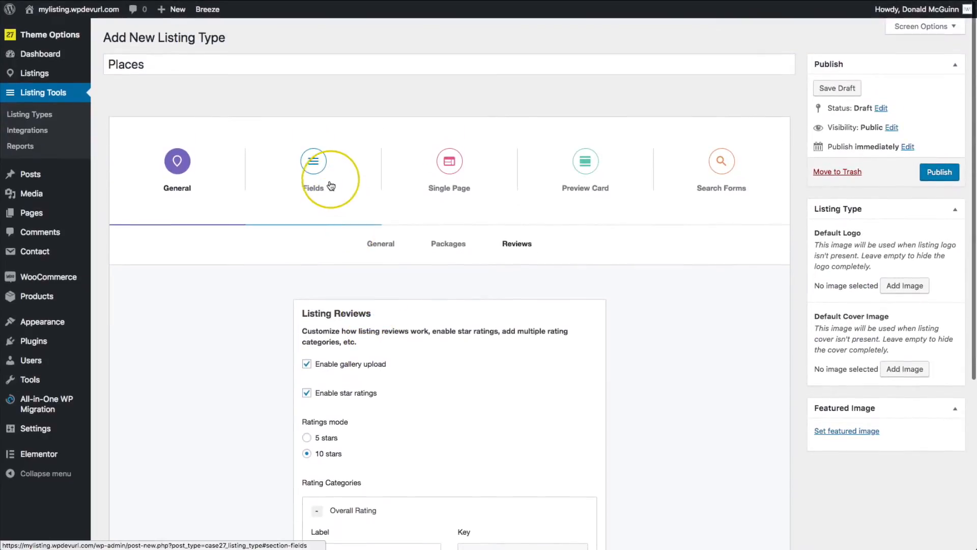
Examine the listing type's used fields and available fields through to the custom field option
click(300, 190)
scroll(271, 196, down, 5)
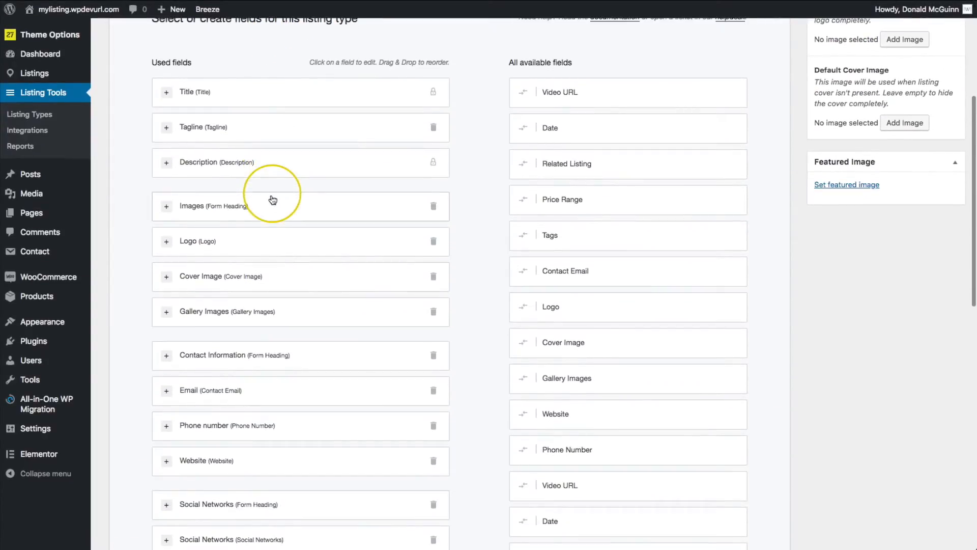
scroll(136, 222, down, 5)
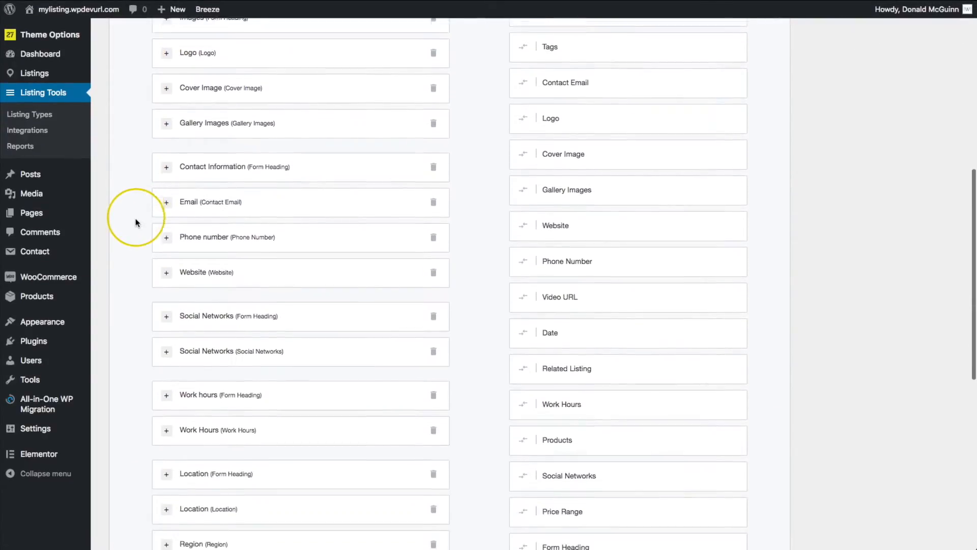
scroll(134, 222, down, 8)
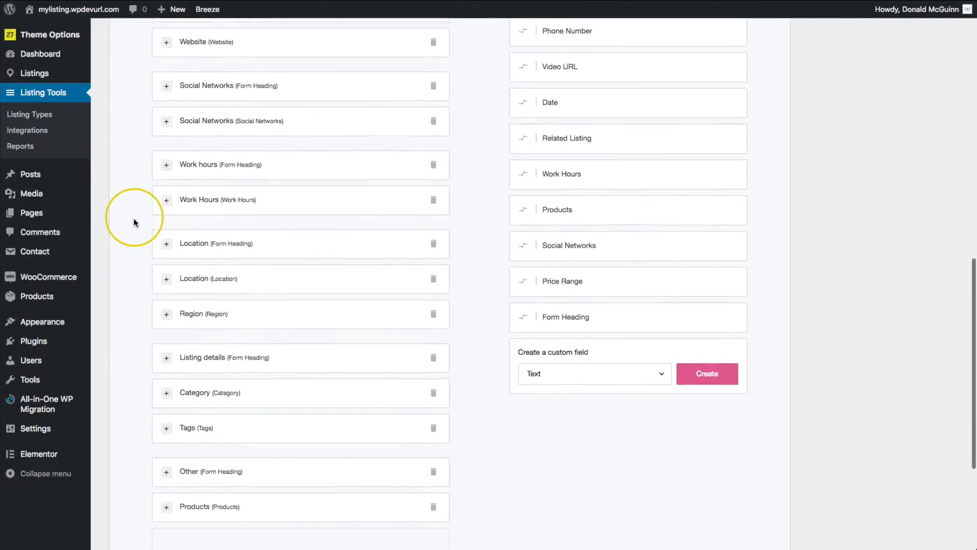
scroll(132, 220, down, 1)
scroll(128, 229, up, 15)
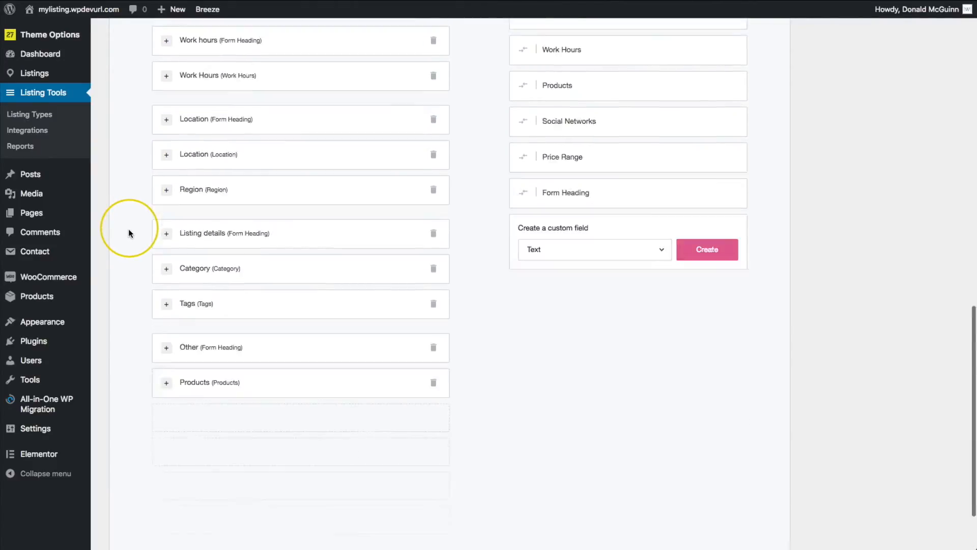
Return to the Places listing type's general settings and export its configuration file
scroll(128, 228, up, 3)
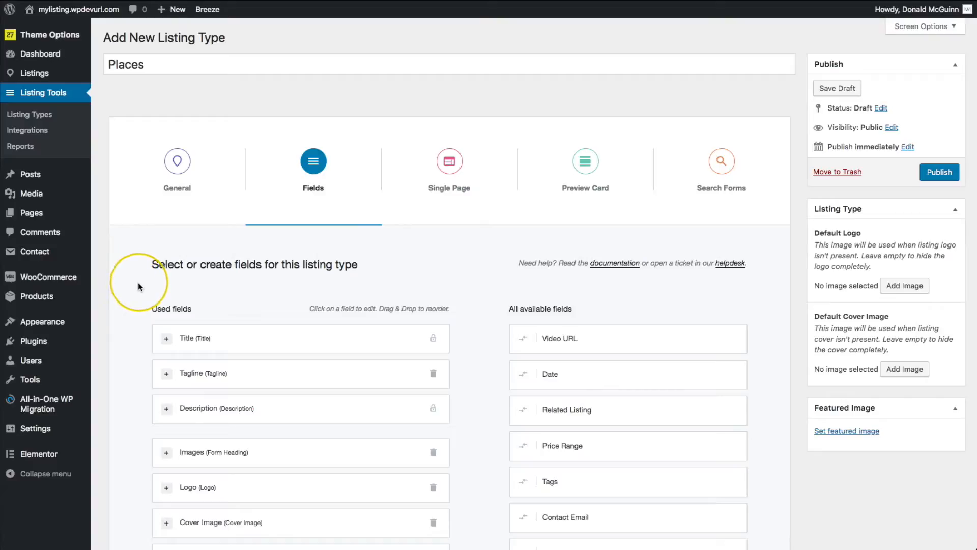
click(173, 163)
scroll(430, 269, down, 5)
click(339, 377)
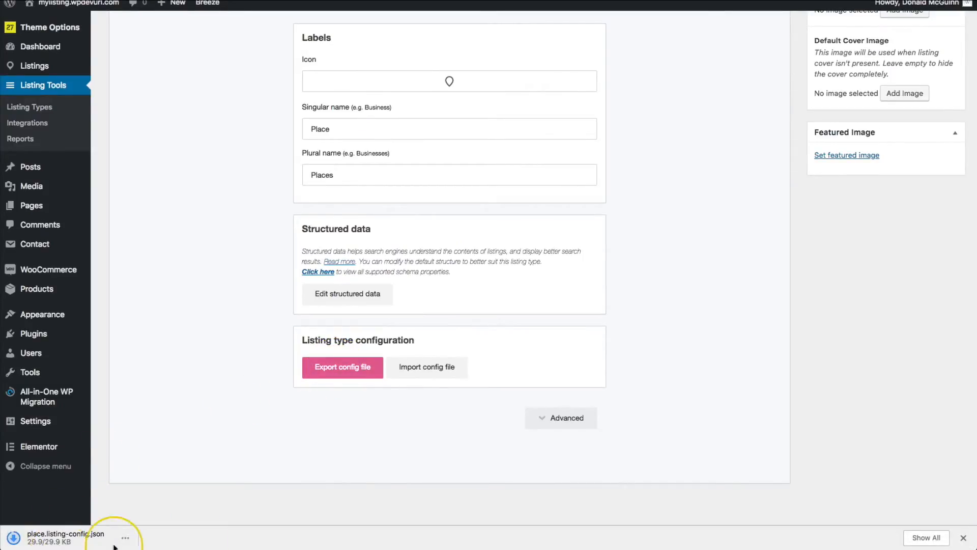
Start a configuration import, decline overwriting the current settings, and publish the Places listing type
click(424, 370)
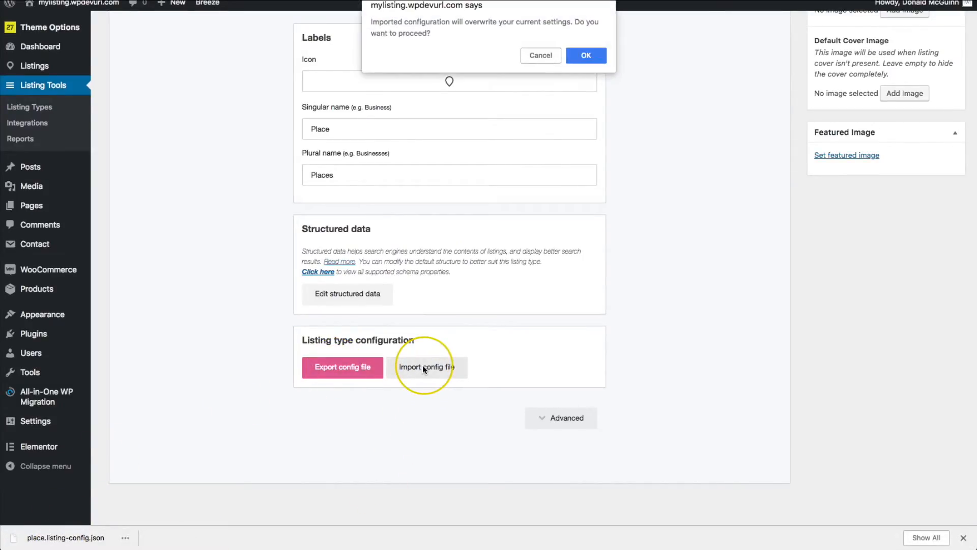
click(538, 59)
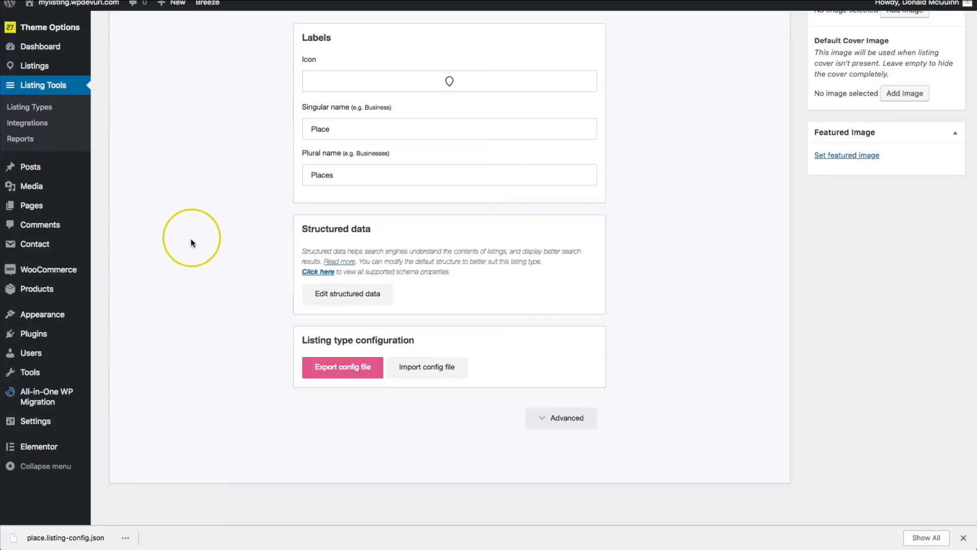
scroll(192, 255, up, 5)
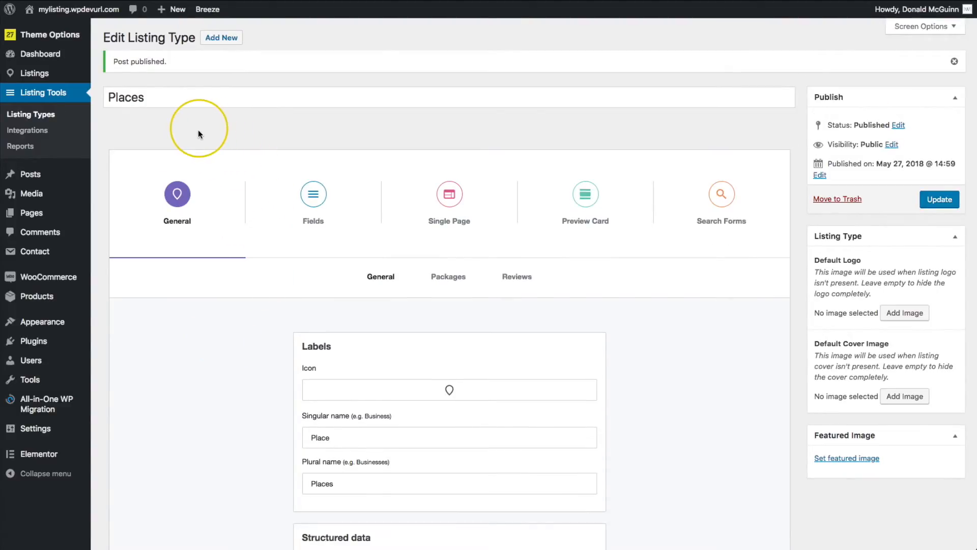
Open the theme's Explore options and examine the Default Explore Listings page setting and its page choices
mouse_move(80, 44)
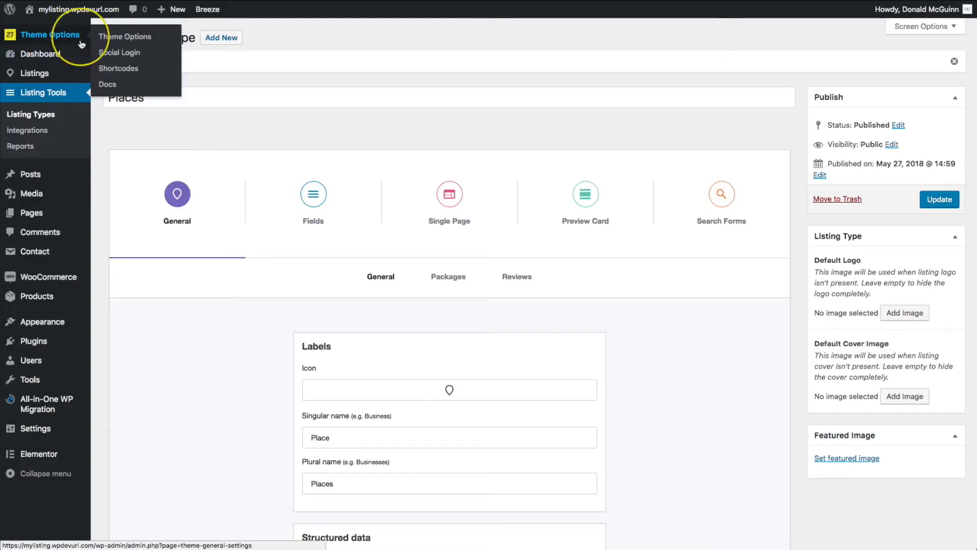
click(127, 39)
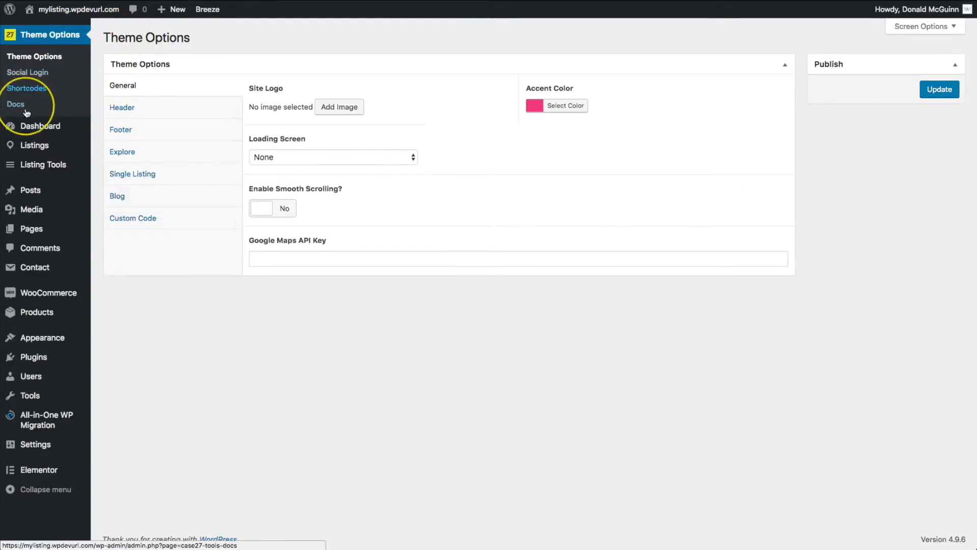
click(122, 156)
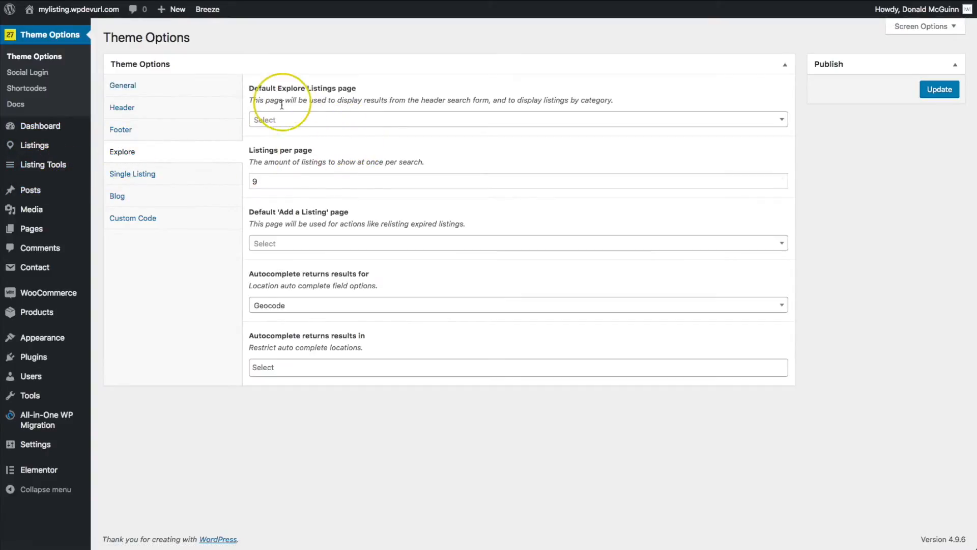
drag(250, 87, 357, 90)
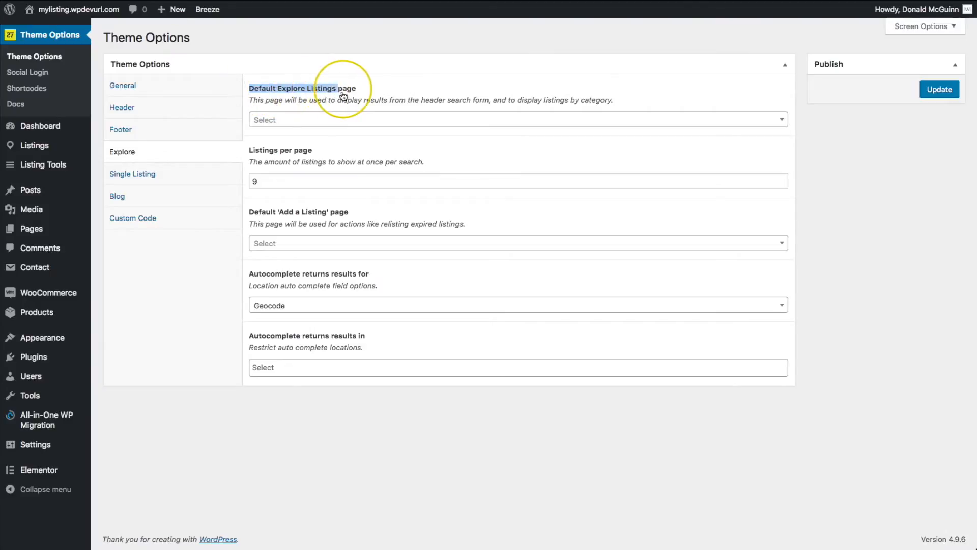
click(342, 41)
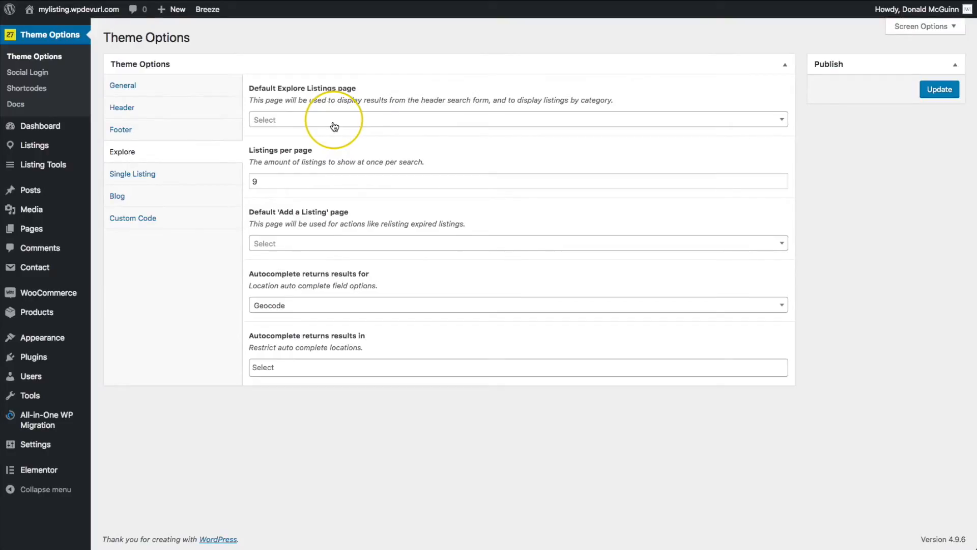
click(334, 122)
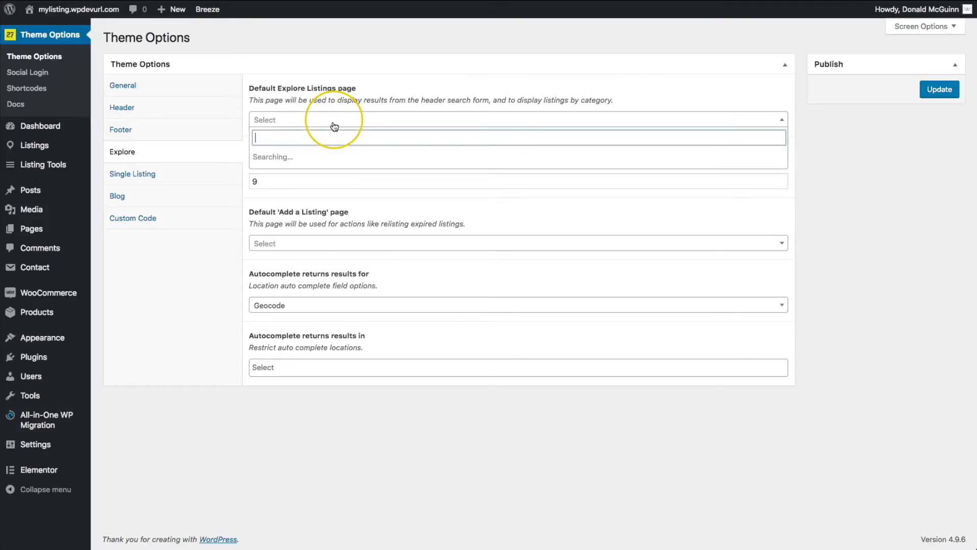
click(301, 51)
Create a new page titled Explore and publish it
mouse_move(46, 229)
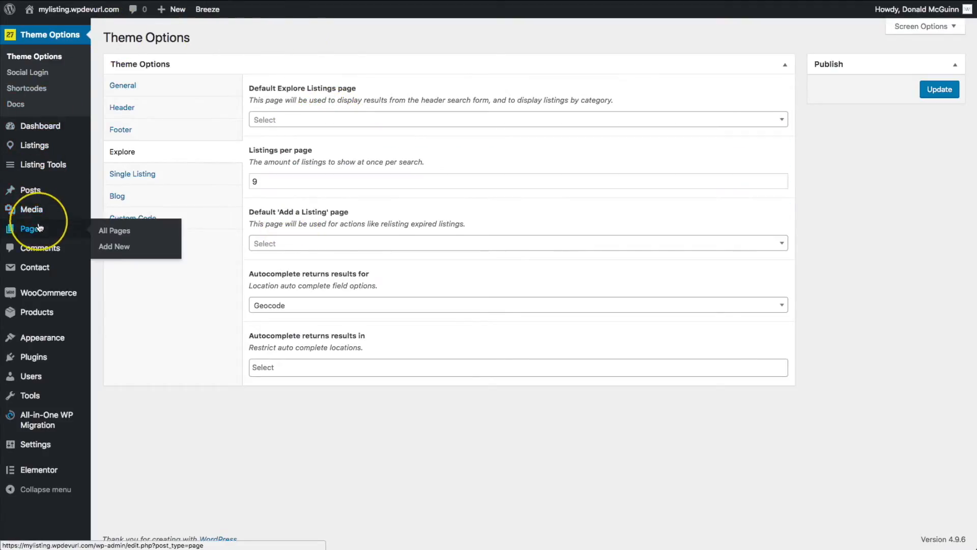
click(130, 248)
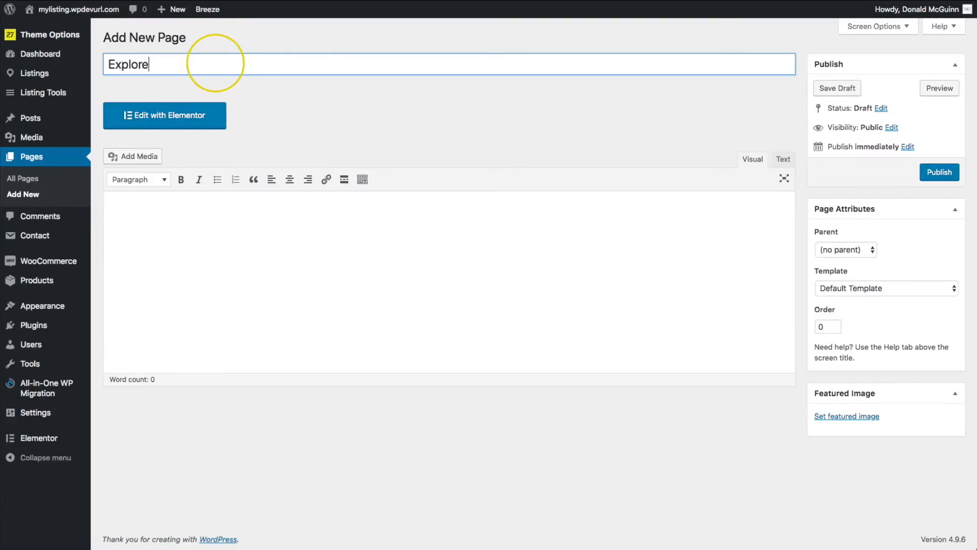
click(441, 149)
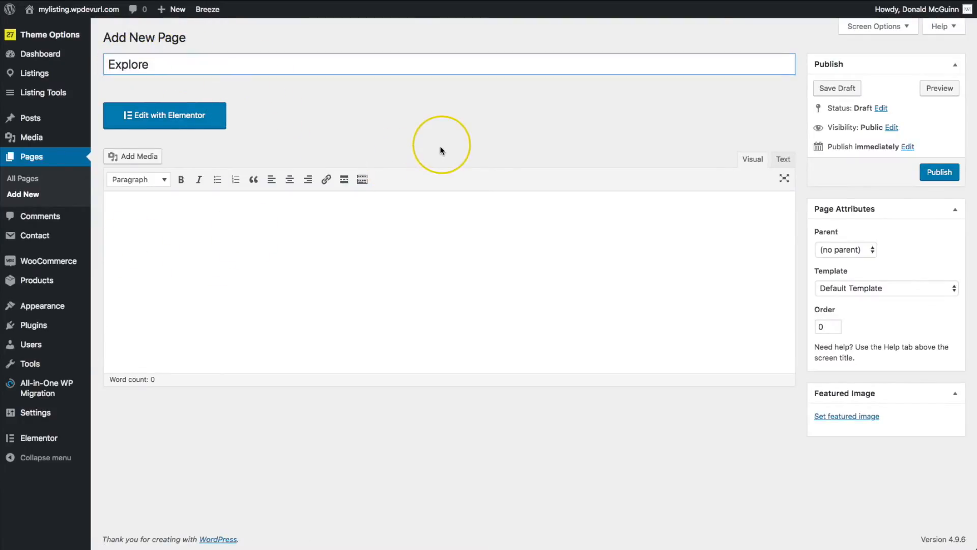
click(940, 173)
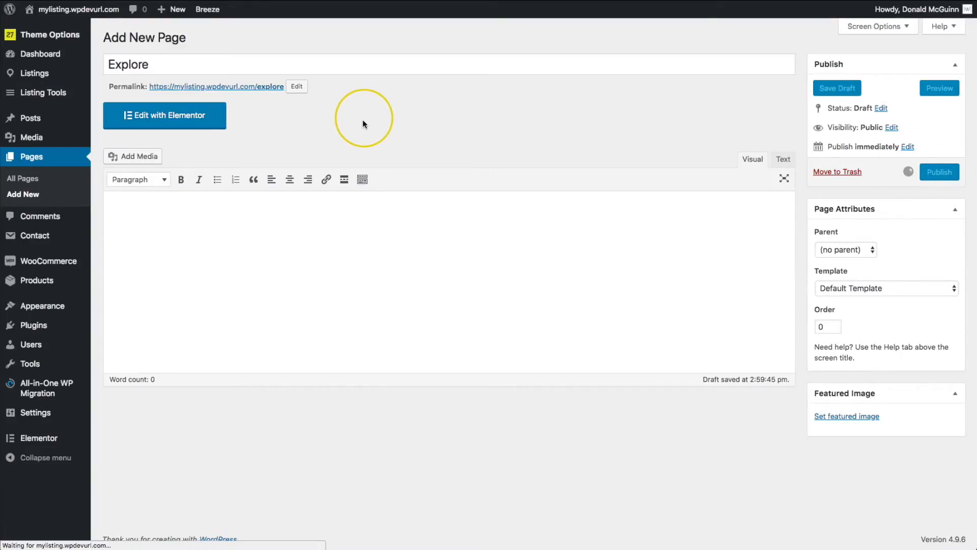
Return to the theme's Explore options, set the Default Explore Listings page to Explore, and save the options
mouse_move(71, 41)
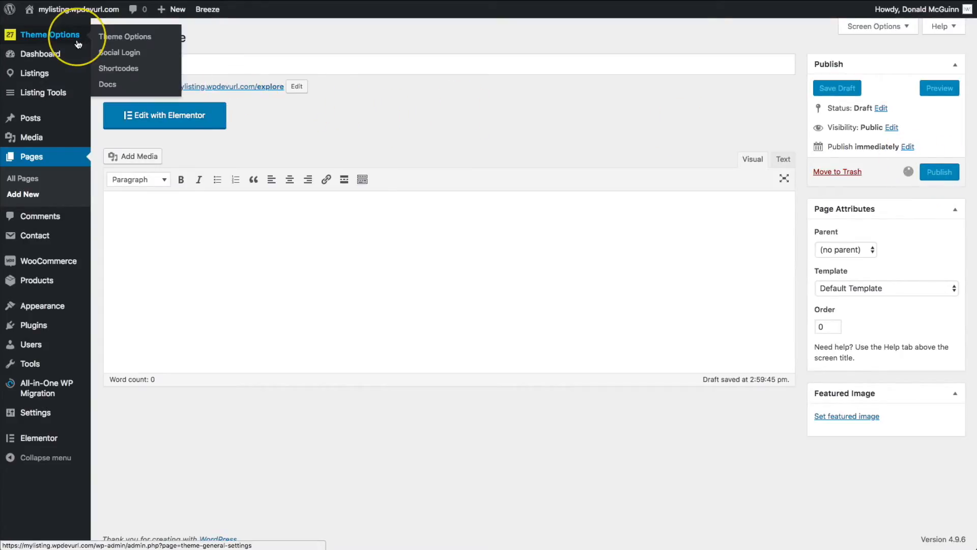
click(125, 39)
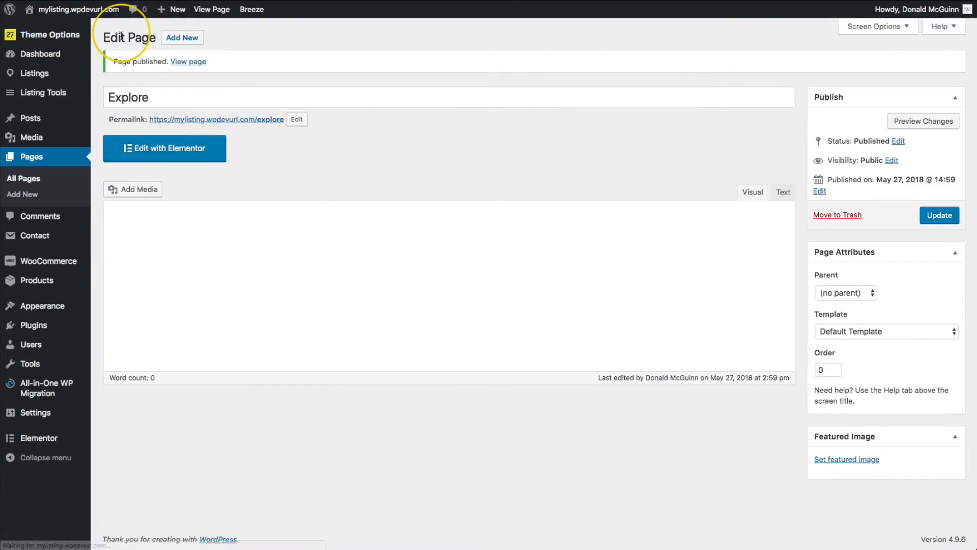
click(105, 38)
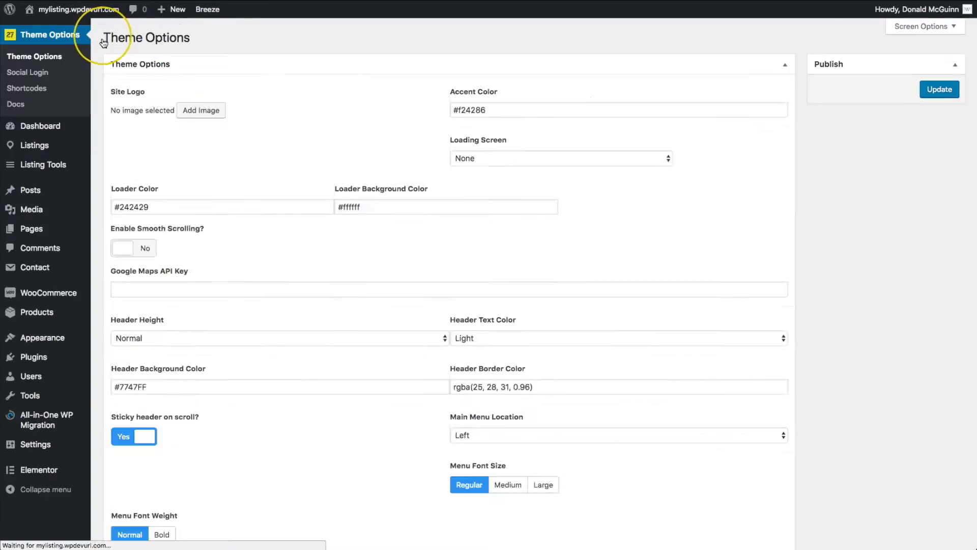
click(314, 119)
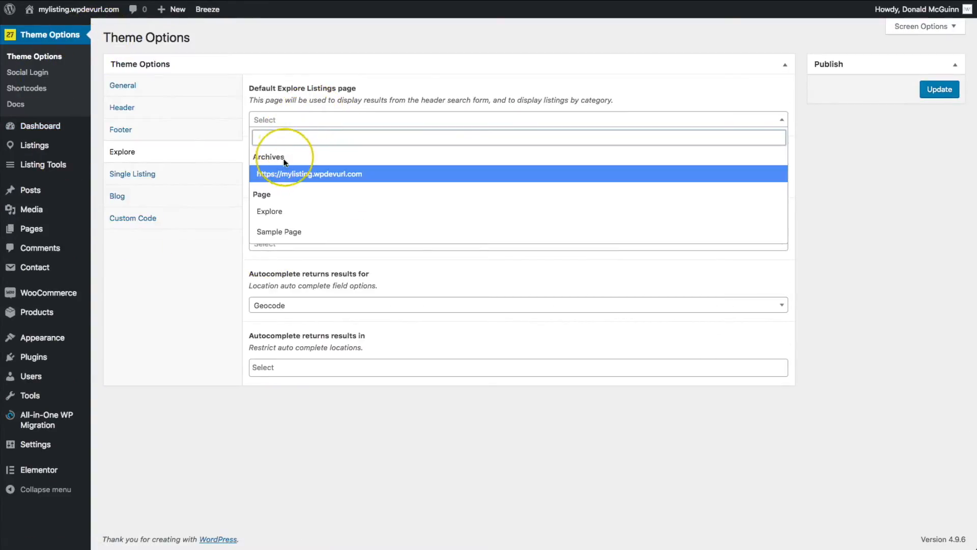
click(280, 214)
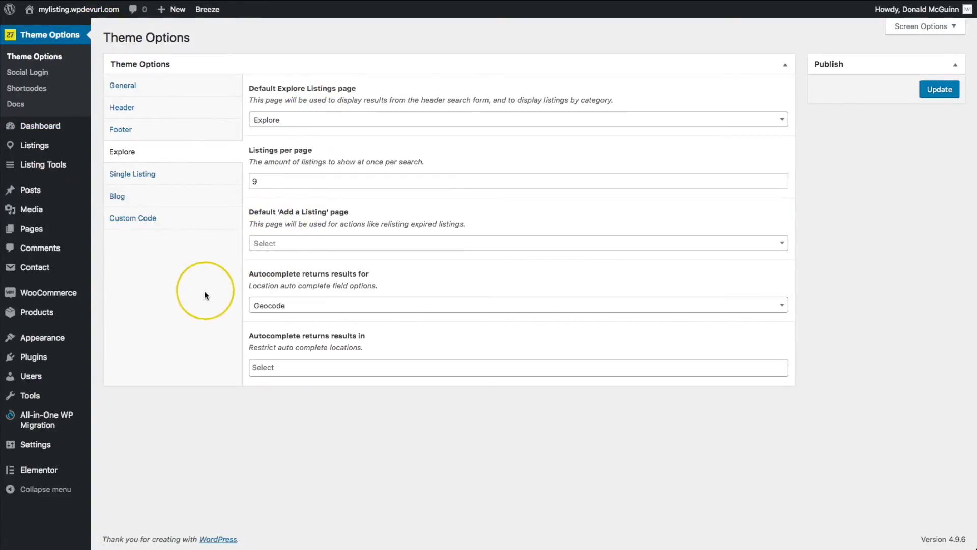
click(288, 185)
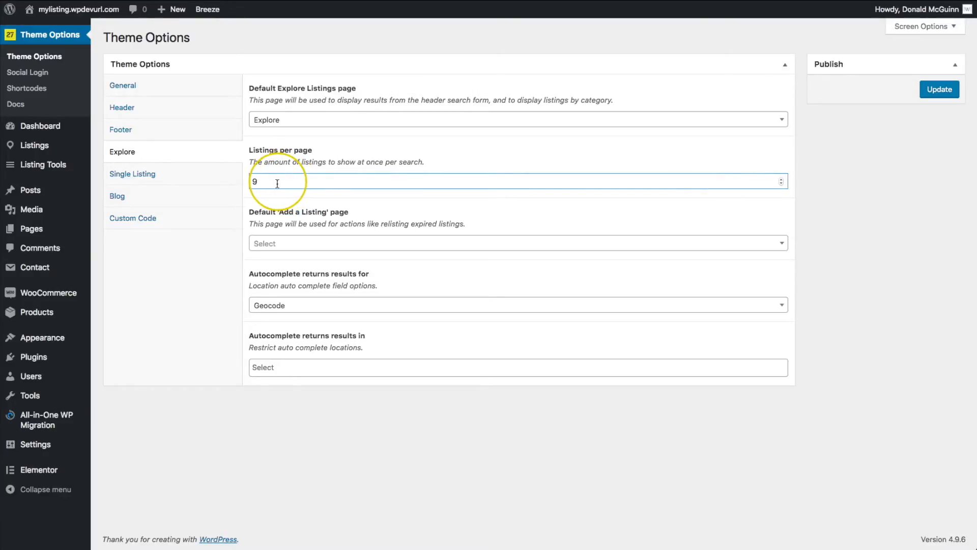
click(198, 299)
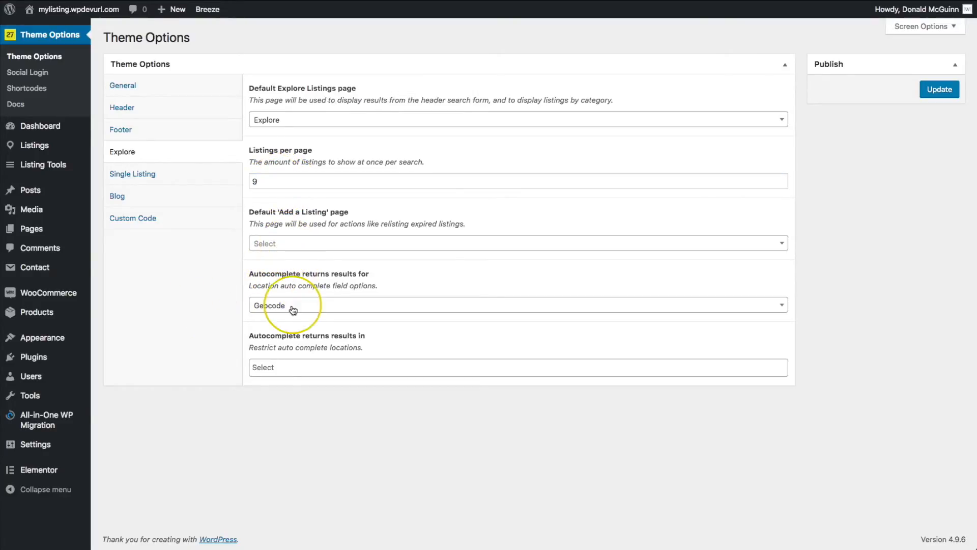
click(937, 91)
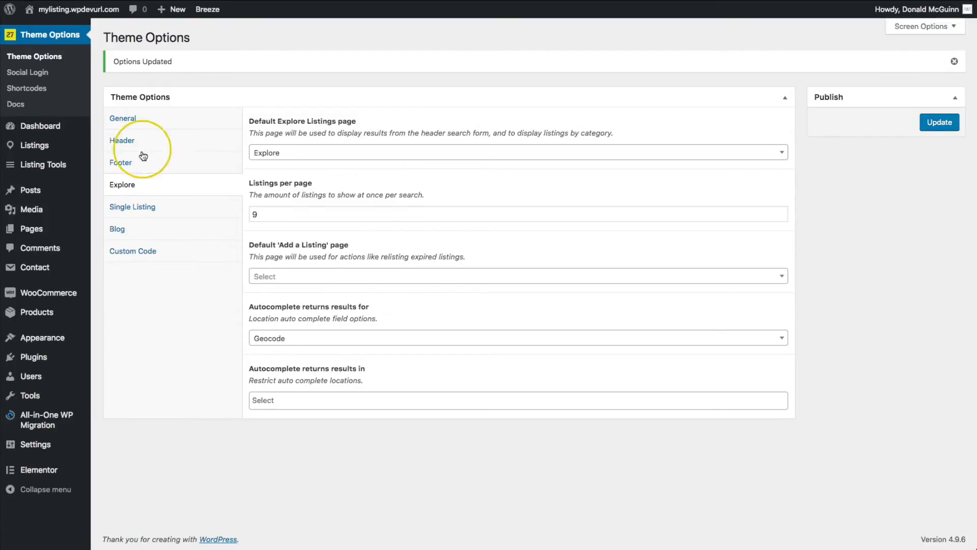
Open the Explore page in Elementor and add the 27 > Explore Listings widget to its empty content area
click(22, 234)
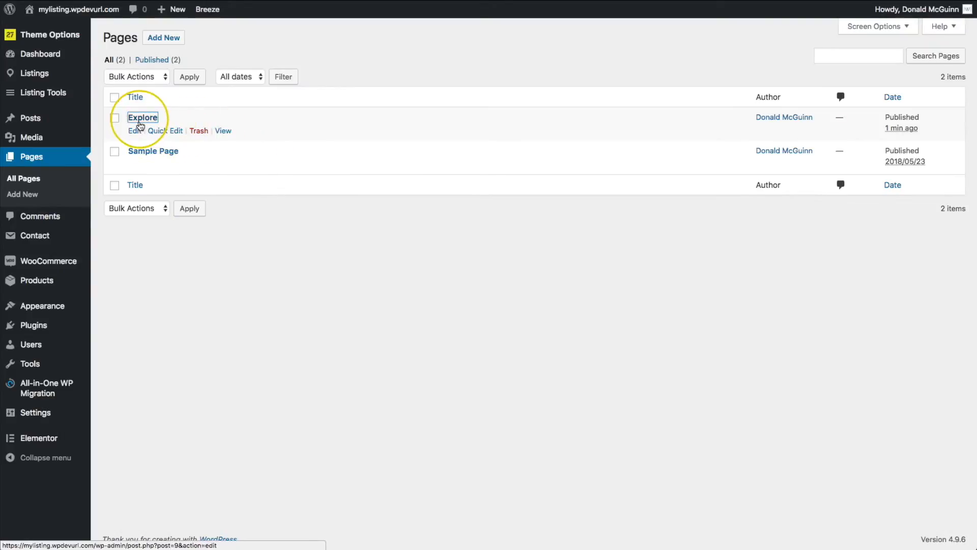
click(140, 121)
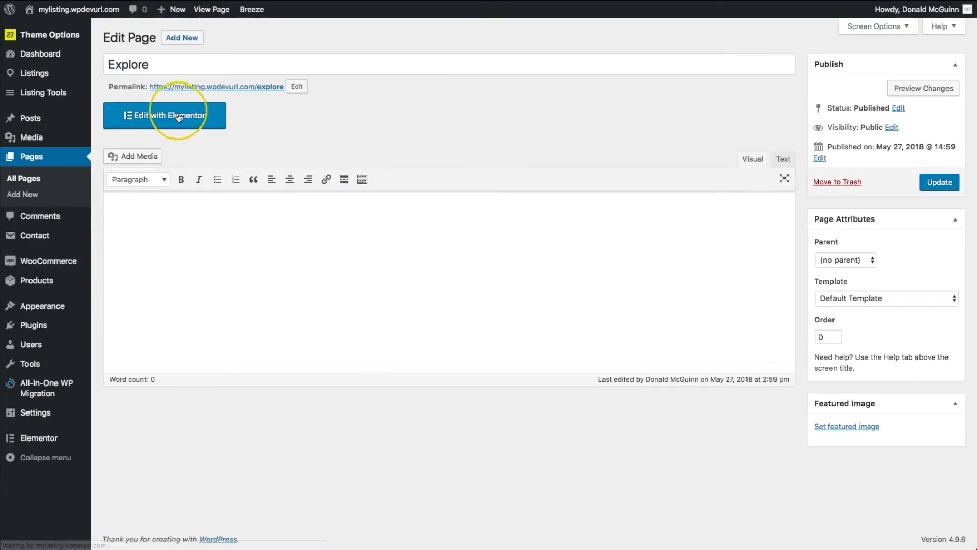
click(165, 116)
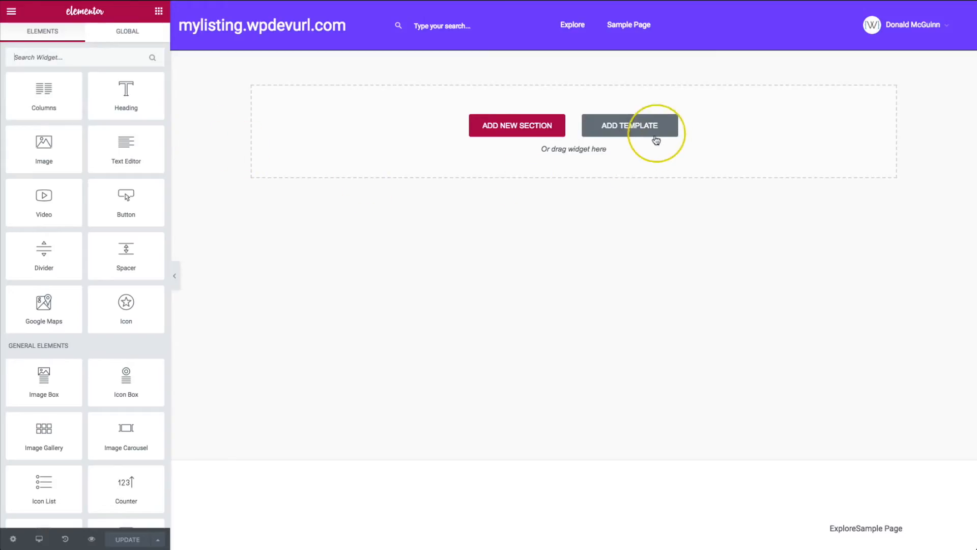
click(109, 57)
text(ex)
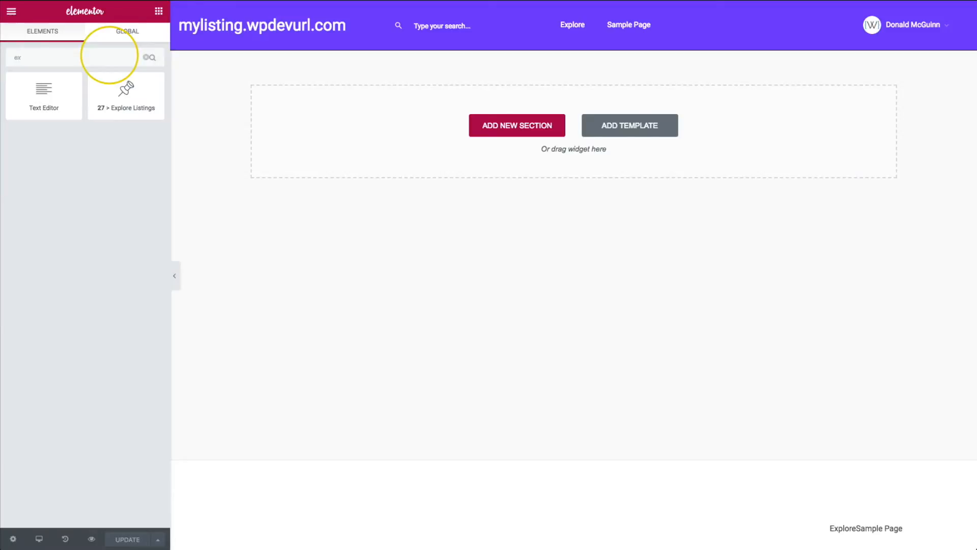
drag(125, 92, 377, 127)
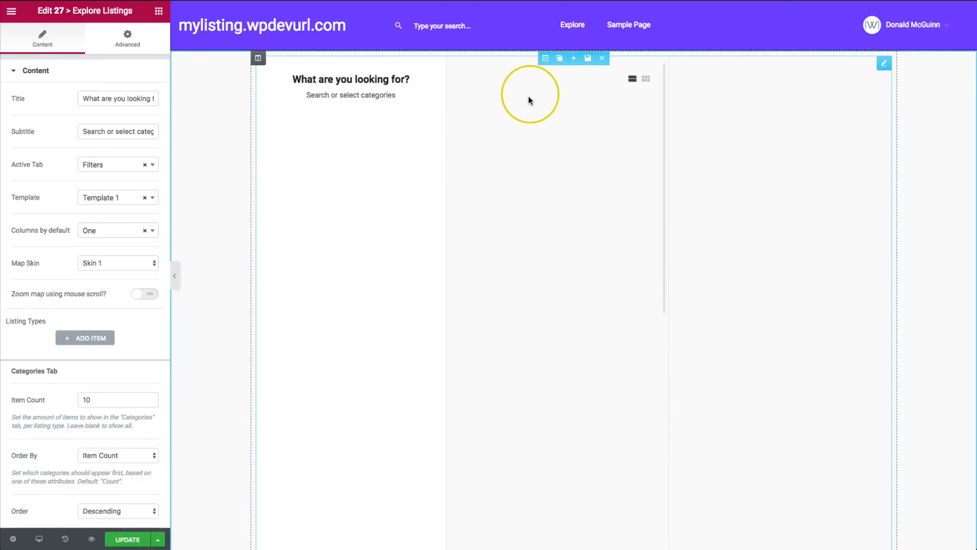
Set the widget section's content width to Full Width and its columns gap to No Gap
click(544, 63)
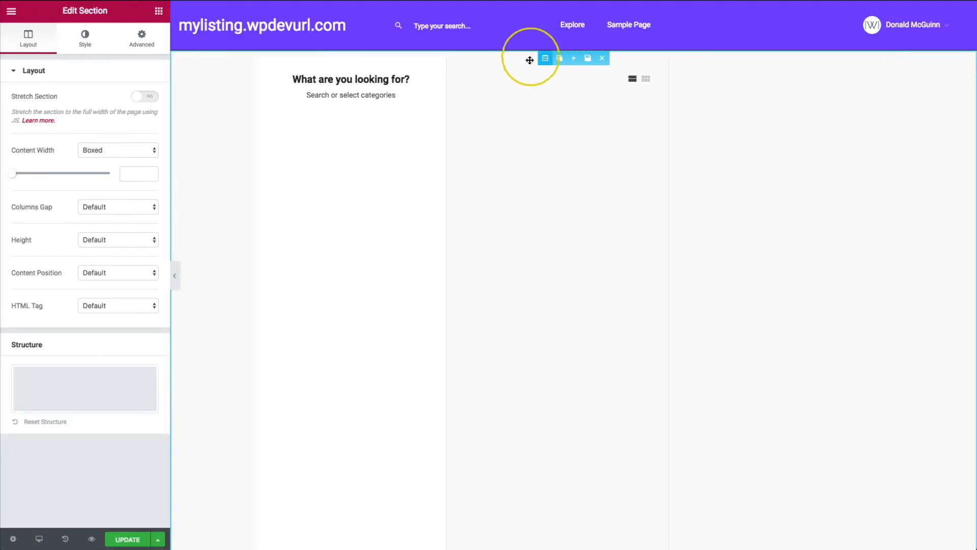
click(112, 150)
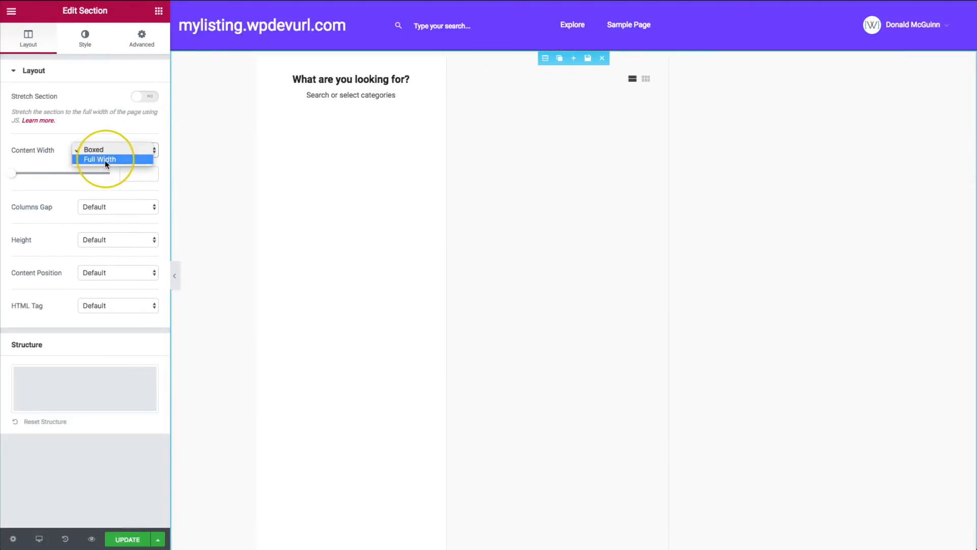
click(105, 159)
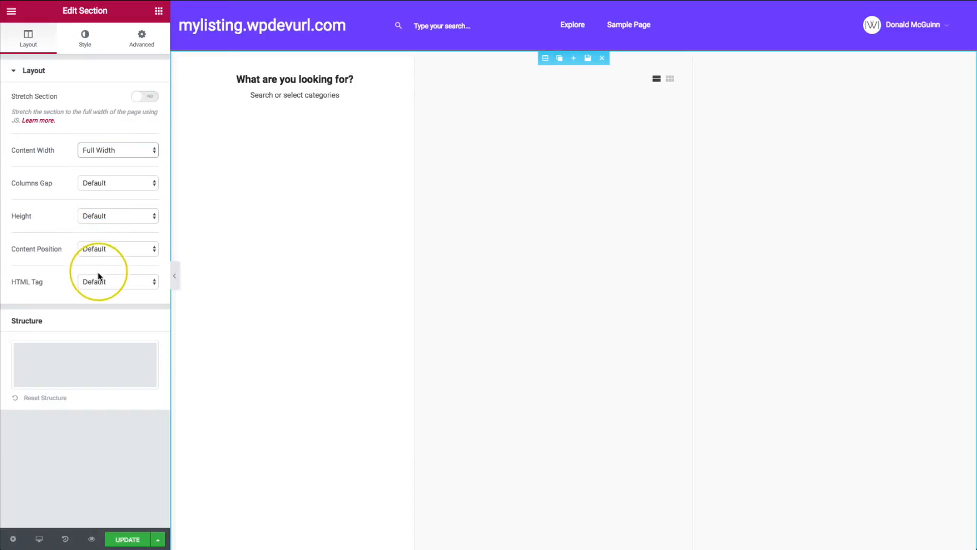
click(96, 184)
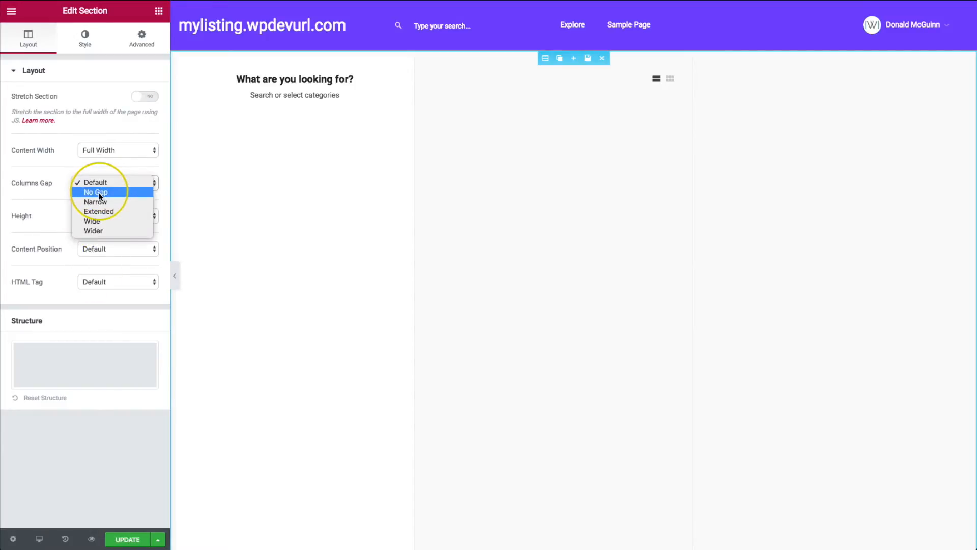
click(98, 192)
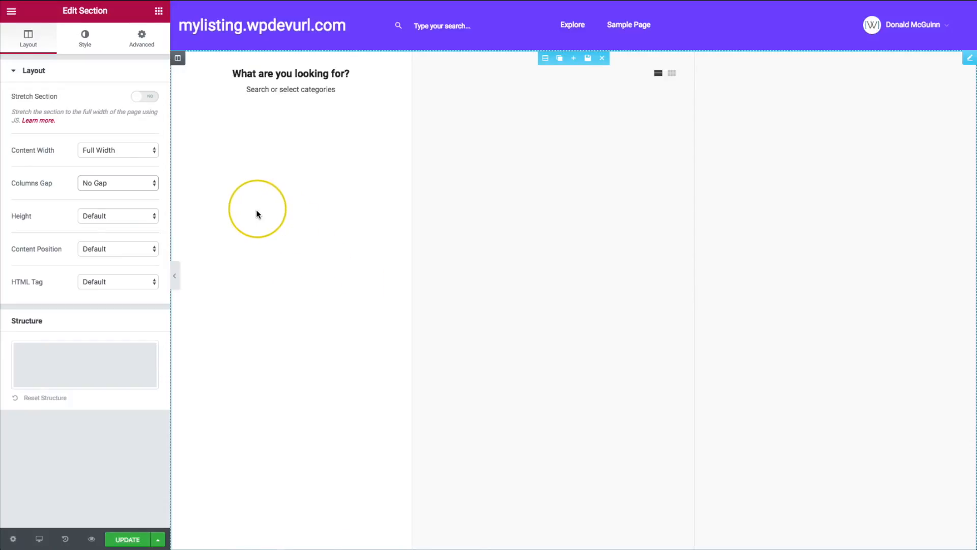
Open the Explore Listings widget's settings and examine its title, subtitle and the available Active Tab options
click(290, 192)
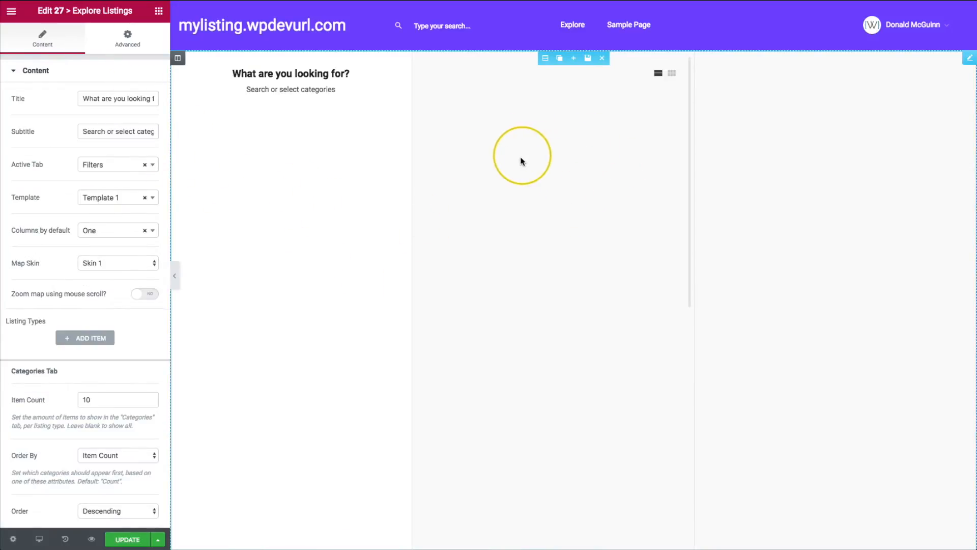
drag(83, 101, 157, 101)
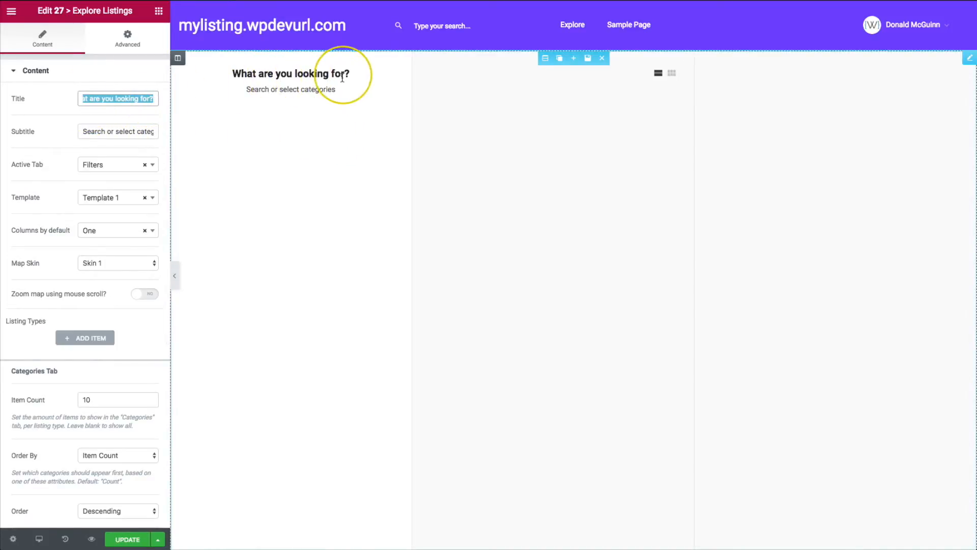
drag(84, 134, 149, 135)
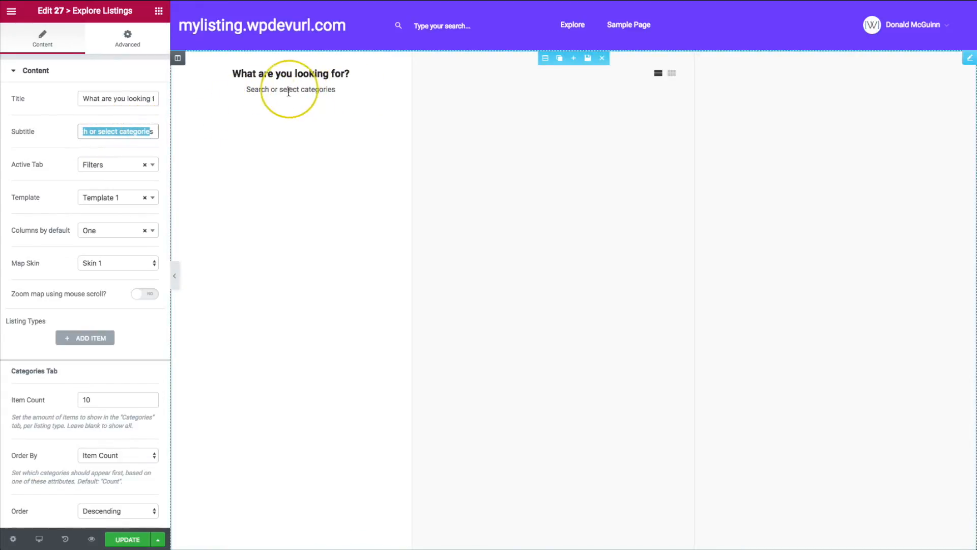
click(100, 166)
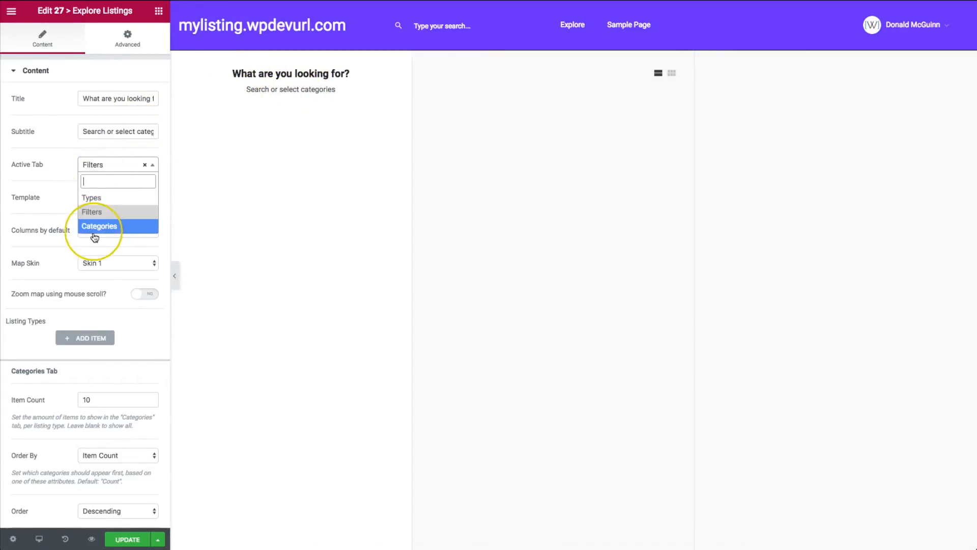
click(62, 172)
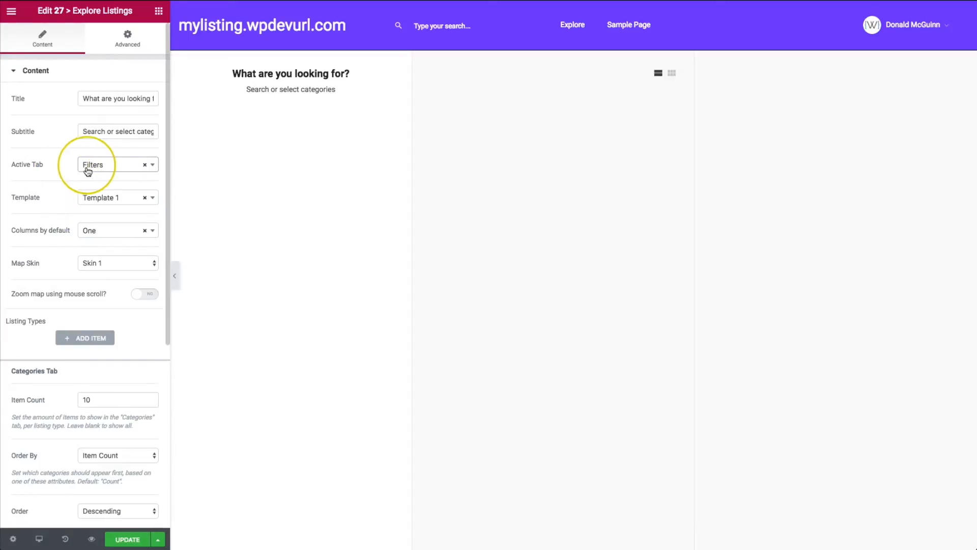
click(87, 167)
click(56, 176)
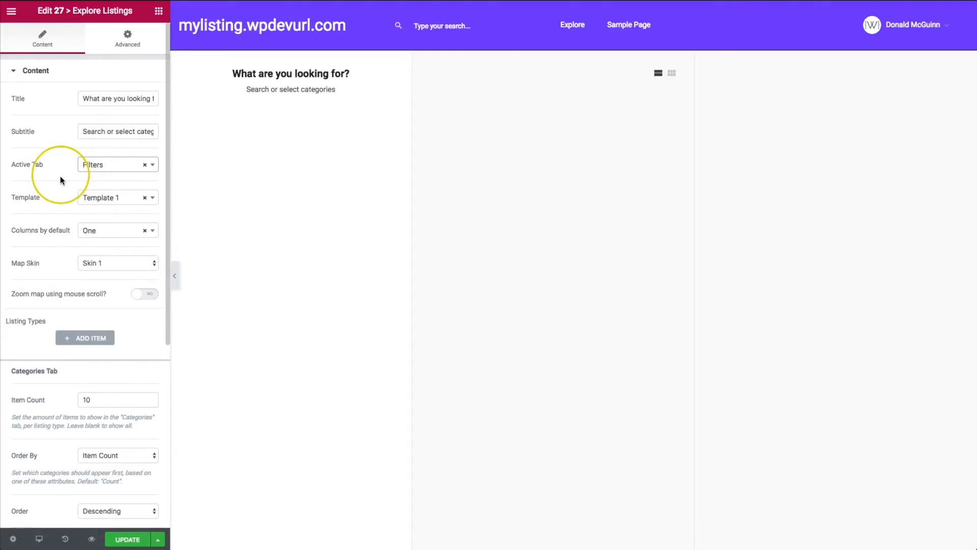
click(106, 164)
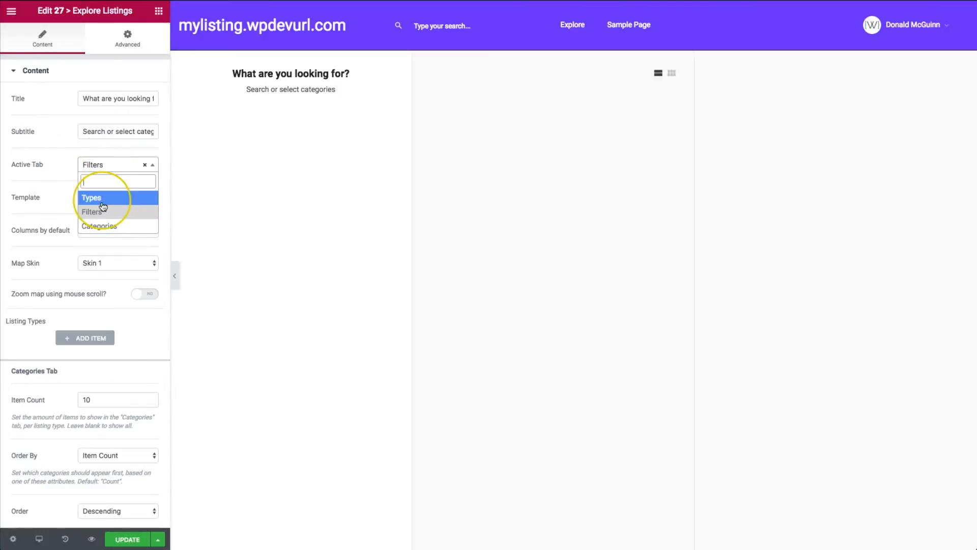
click(61, 204)
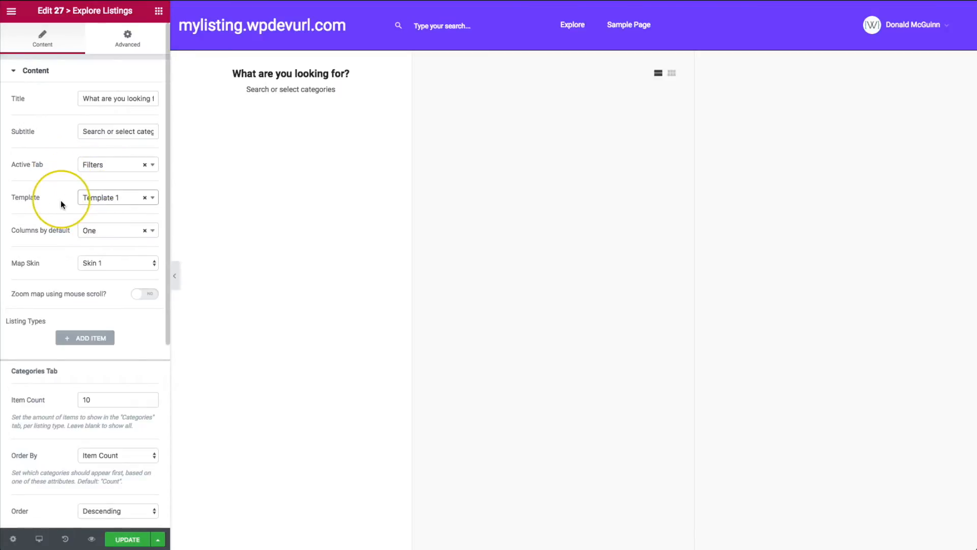
Compare Template 2 and Template 3 for the Explore Listings widget, keeping Template 2
click(120, 202)
click(102, 245)
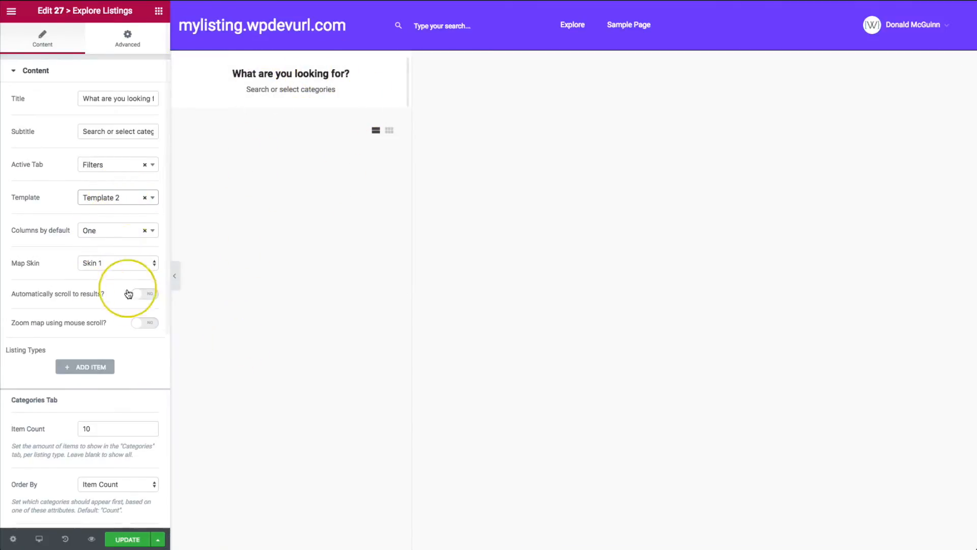
click(115, 202)
click(102, 255)
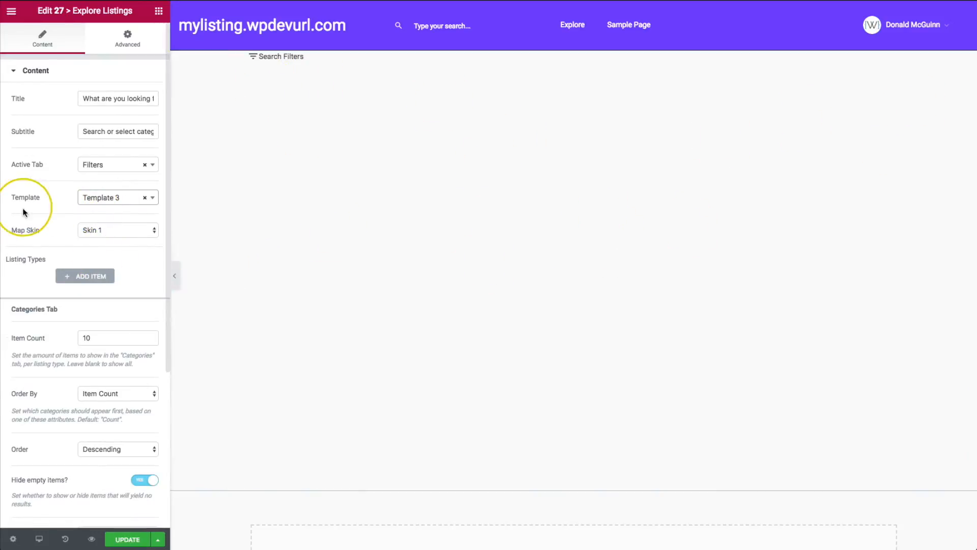
click(100, 202)
click(101, 244)
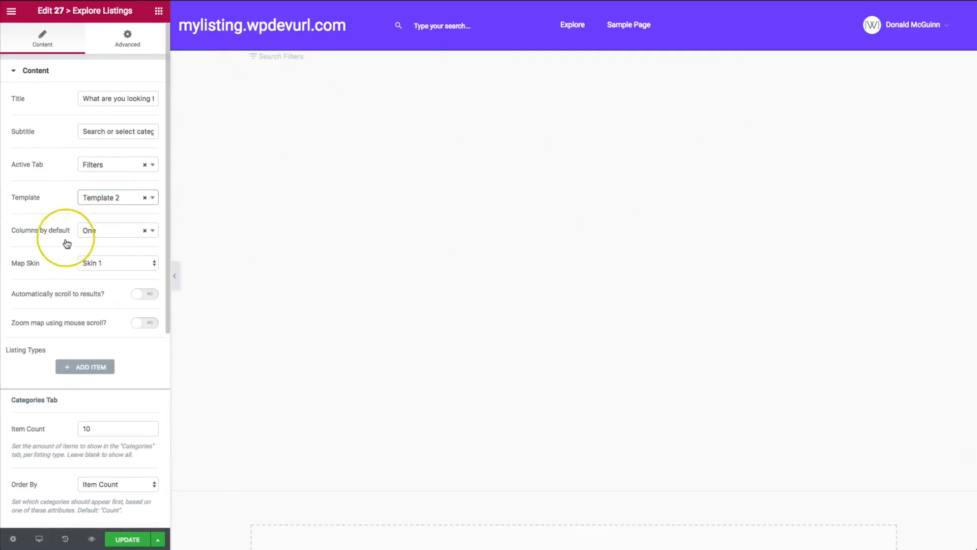
Add a listing type item to the widget and set its listing type to Places
click(76, 366)
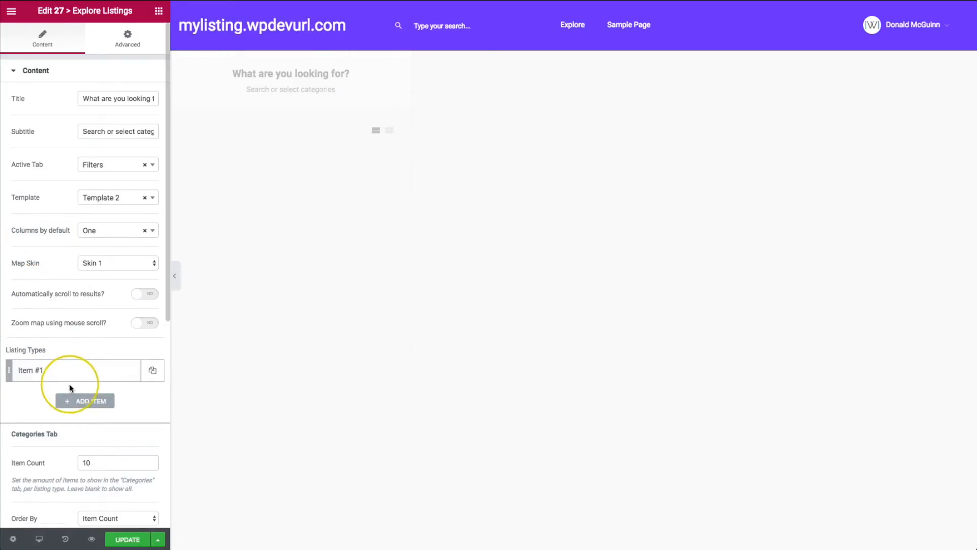
scroll(84, 375, down, 2)
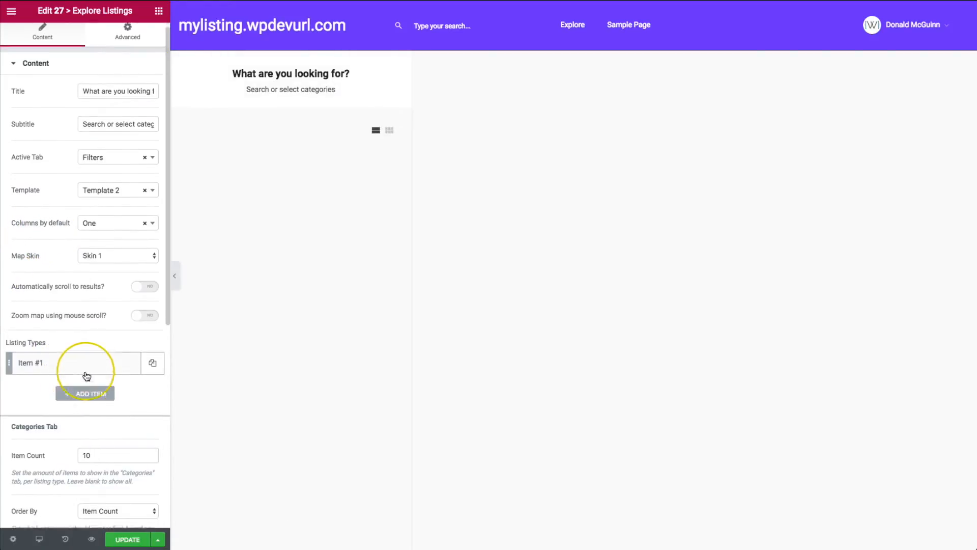
click(69, 308)
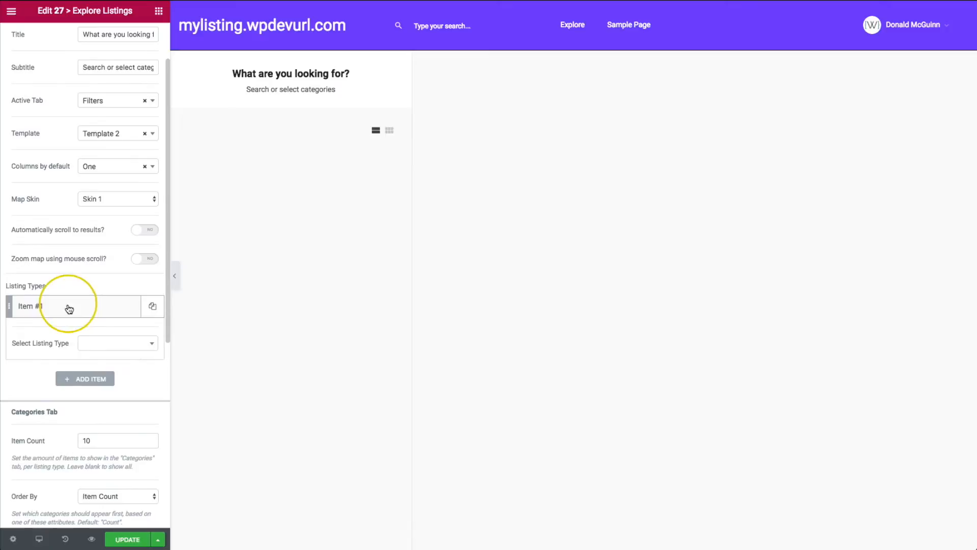
click(97, 348)
click(96, 377)
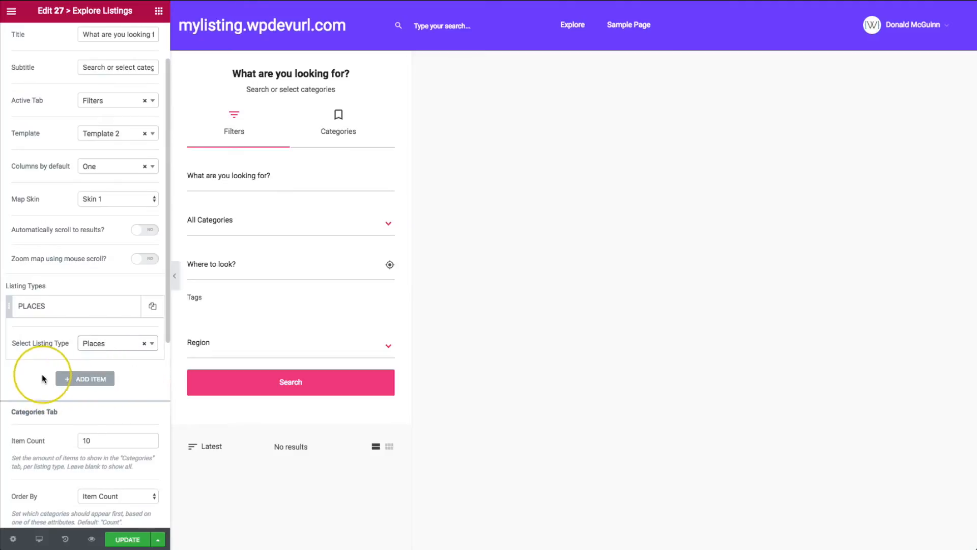
Examine the widget's Categories Tab settings, including the item count and the Order By options
scroll(42, 379, down, 6)
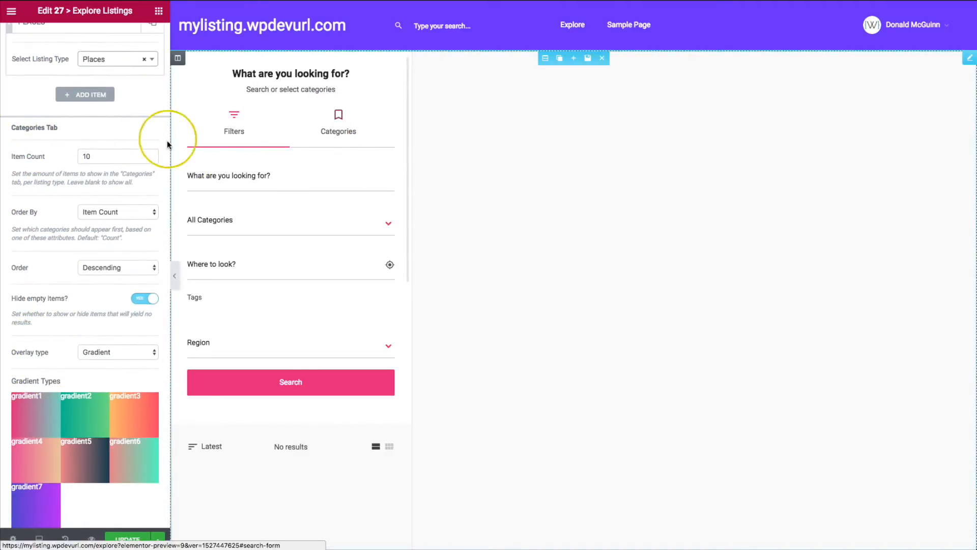
drag(95, 159, 76, 162)
click(62, 212)
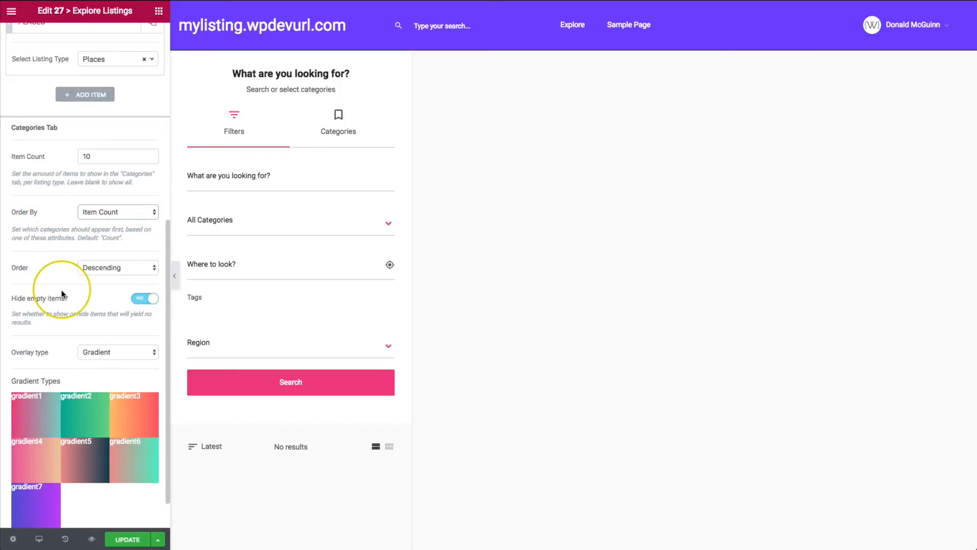
scroll(61, 293, up, 7)
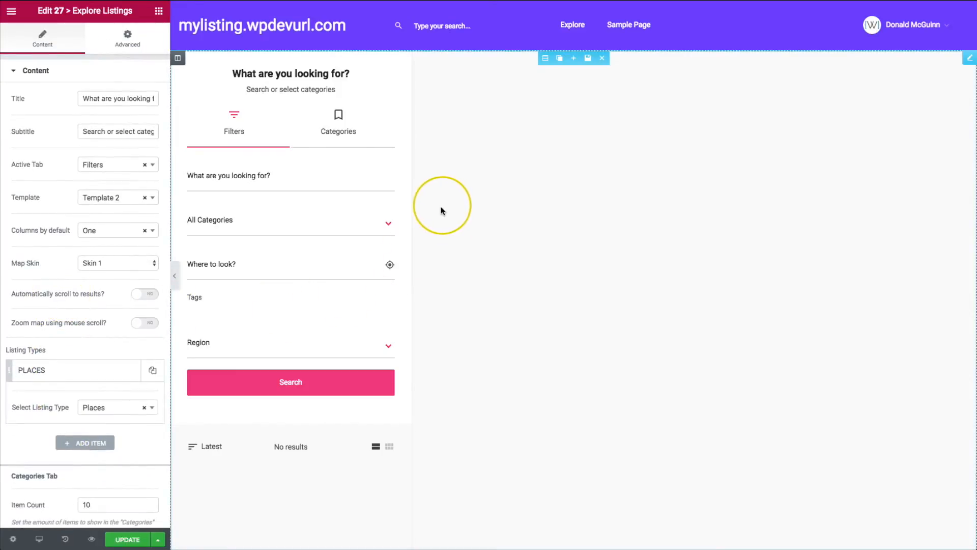
Save the Explore page and exit the editor to the WordPress dashboard
click(127, 538)
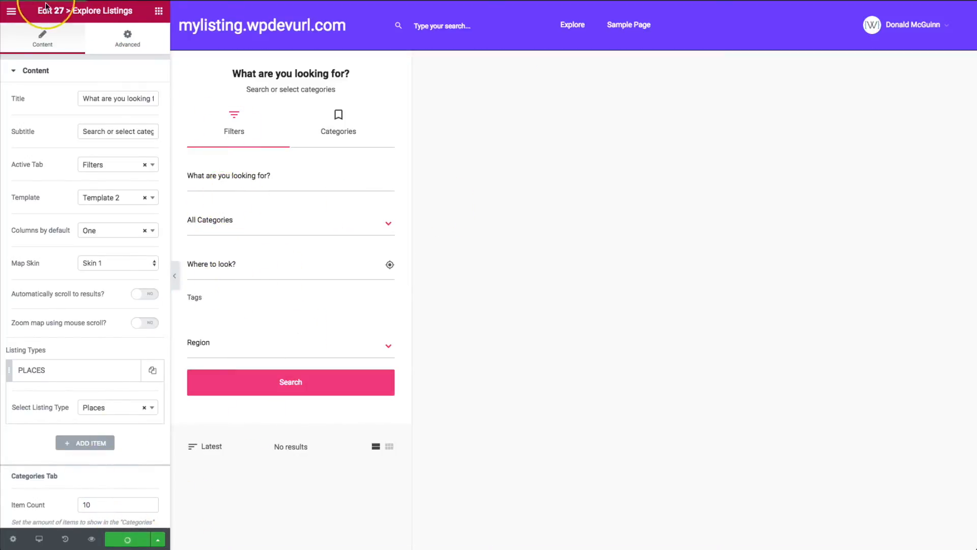
click(10, 12)
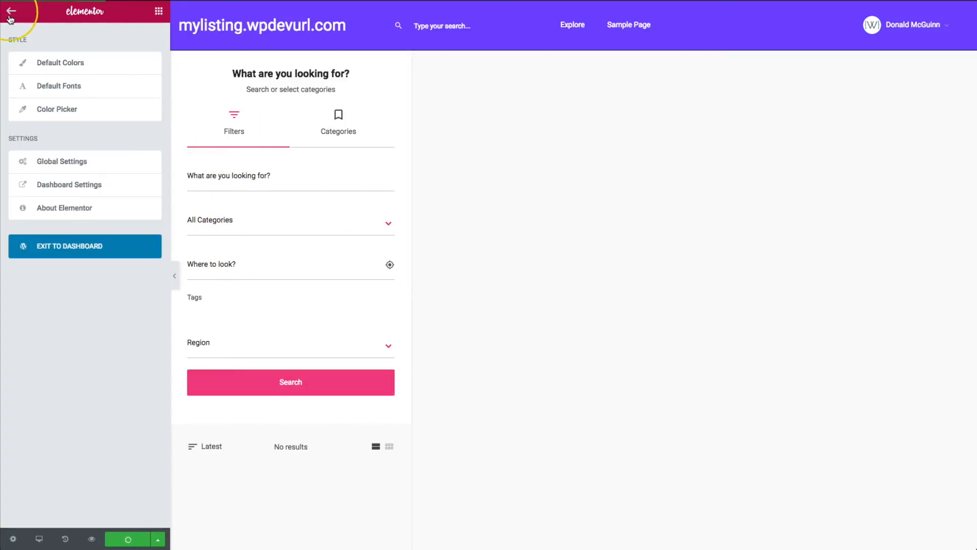
click(80, 248)
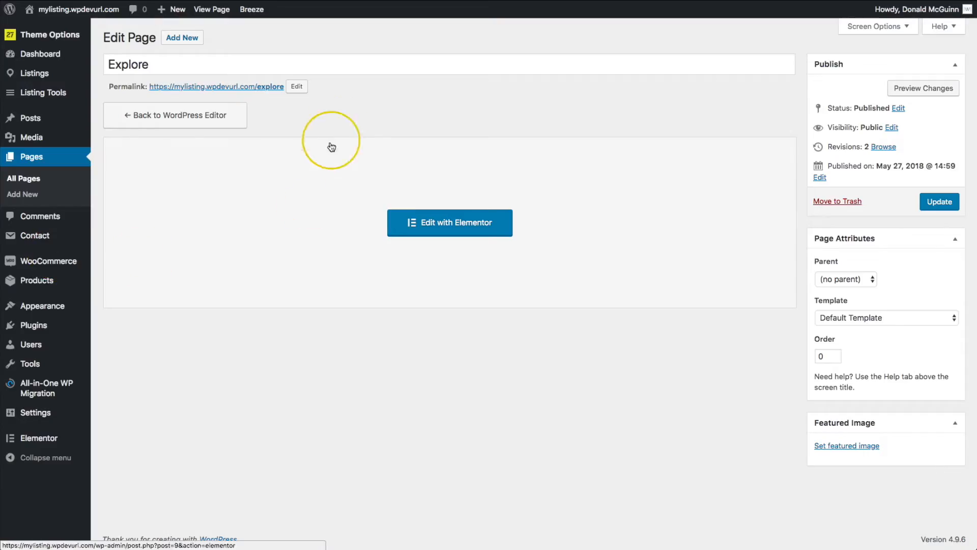
Create a new listing titled Testing Place with the listing type Places and publish it
mouse_move(59, 47)
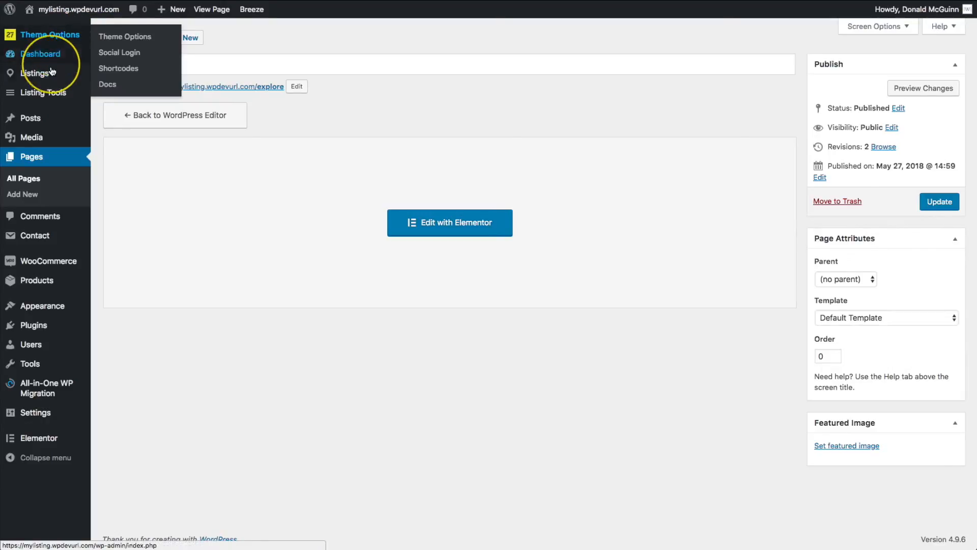
mouse_move(44, 74)
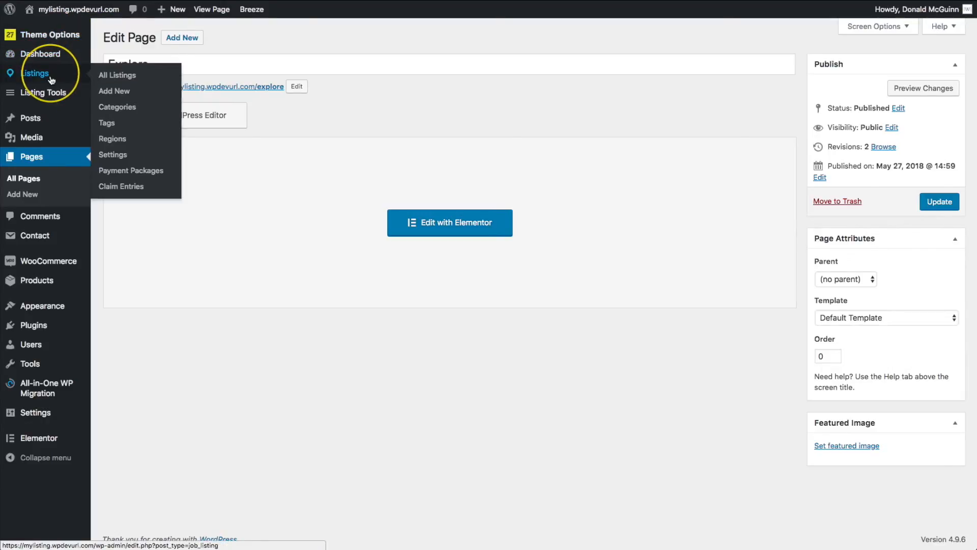
click(118, 91)
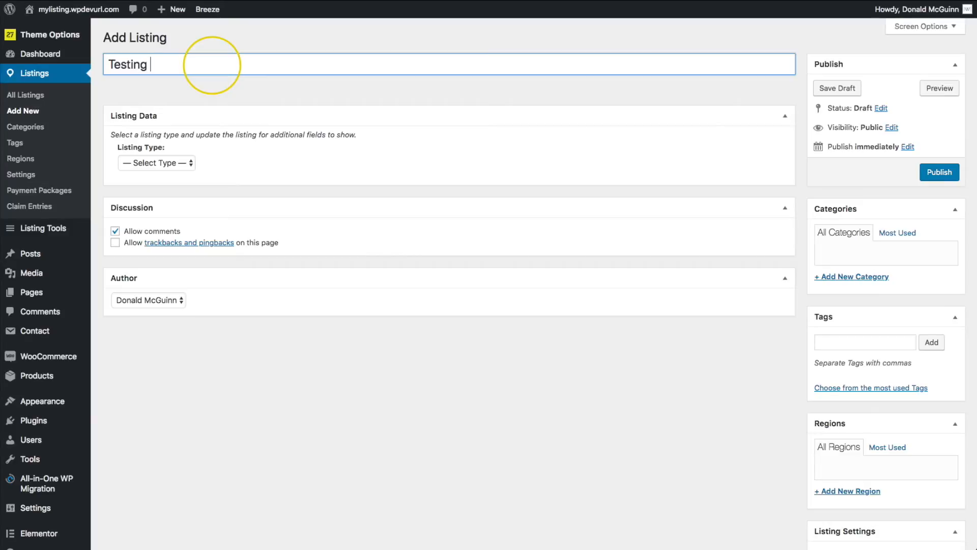
click(173, 163)
click(153, 175)
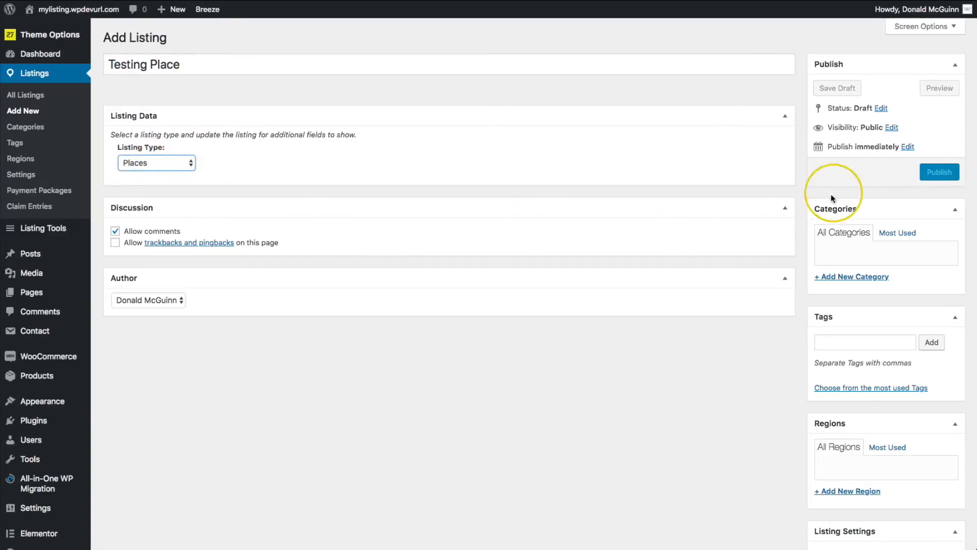
click(939, 173)
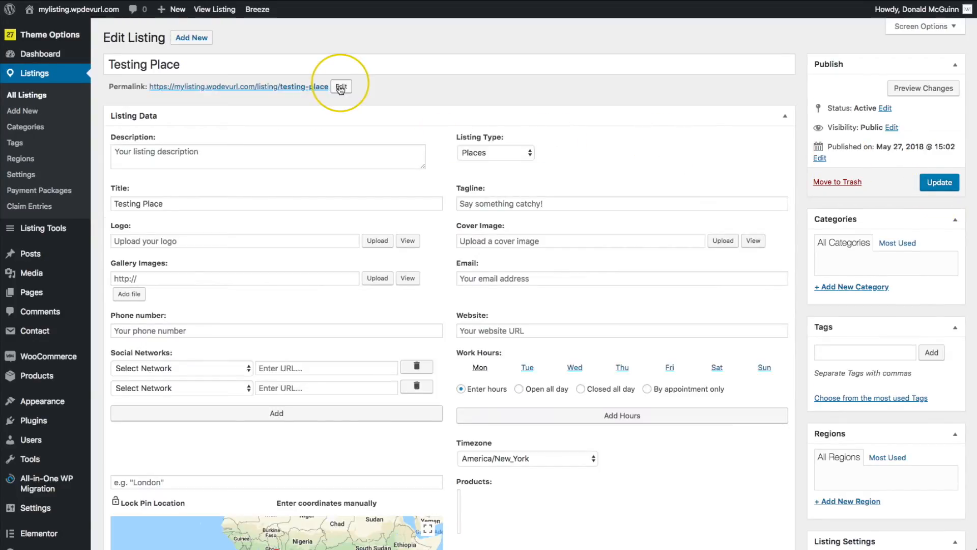
Fill the listing's description with generated placeholder text and set its tagline to "Something Catchy!"
click(236, 149)
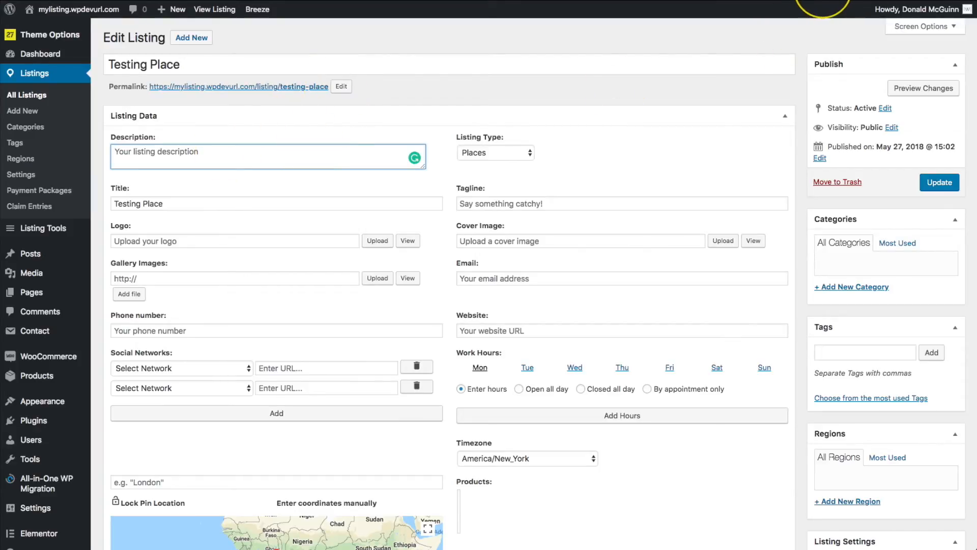
click(822, 1)
click(666, 105)
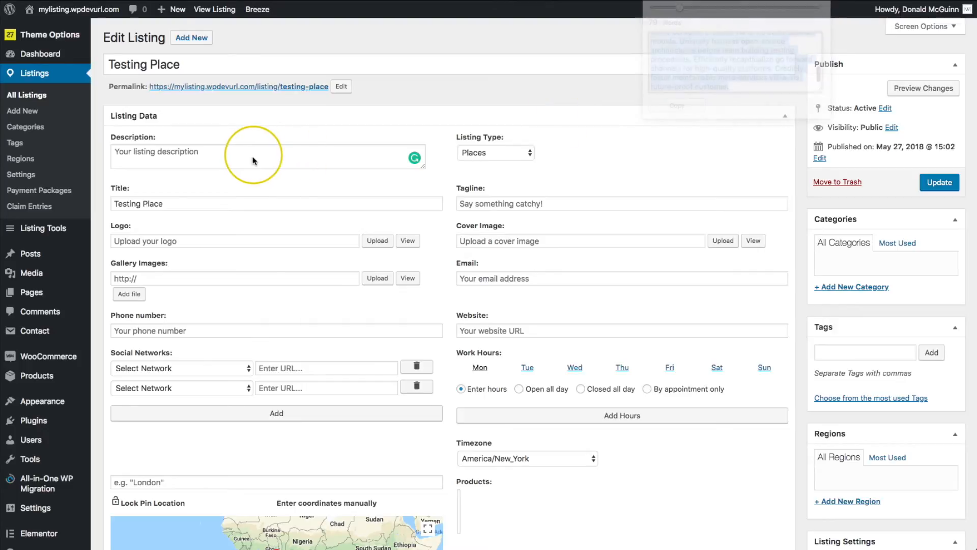
click(283, 157)
key(ctrl+v)
click(494, 153)
click(508, 197)
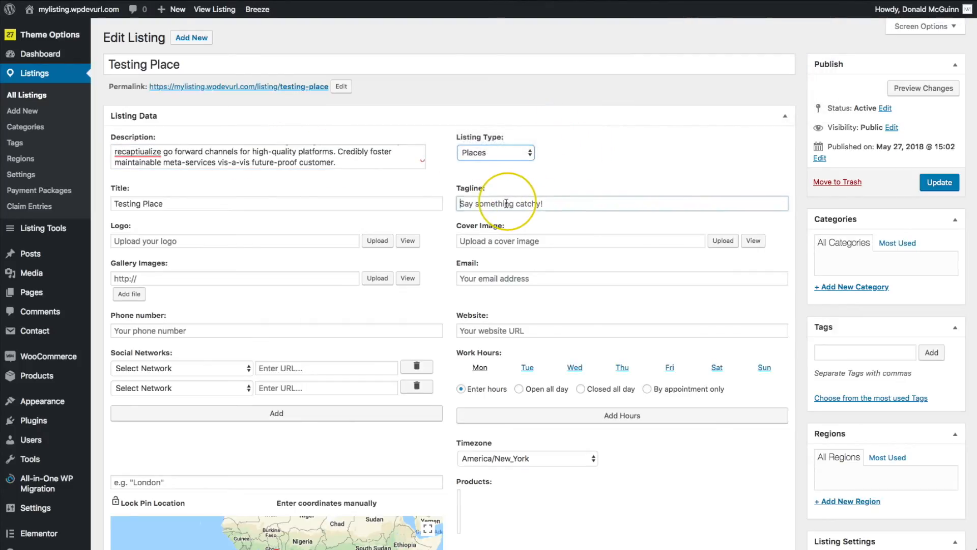
click(505, 204)
text(Something Catchy)
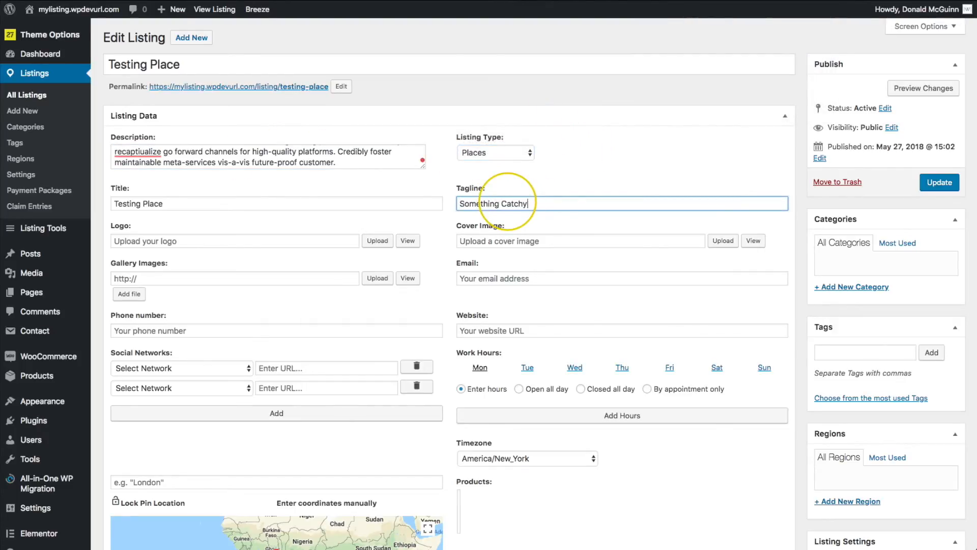
text(!)
Fill in the listing's logo and cover image URLs and the contact's email and phone number from saved suggestions
click(212, 242)
click(212, 256)
click(473, 242)
click(475, 269)
click(484, 279)
click(471, 294)
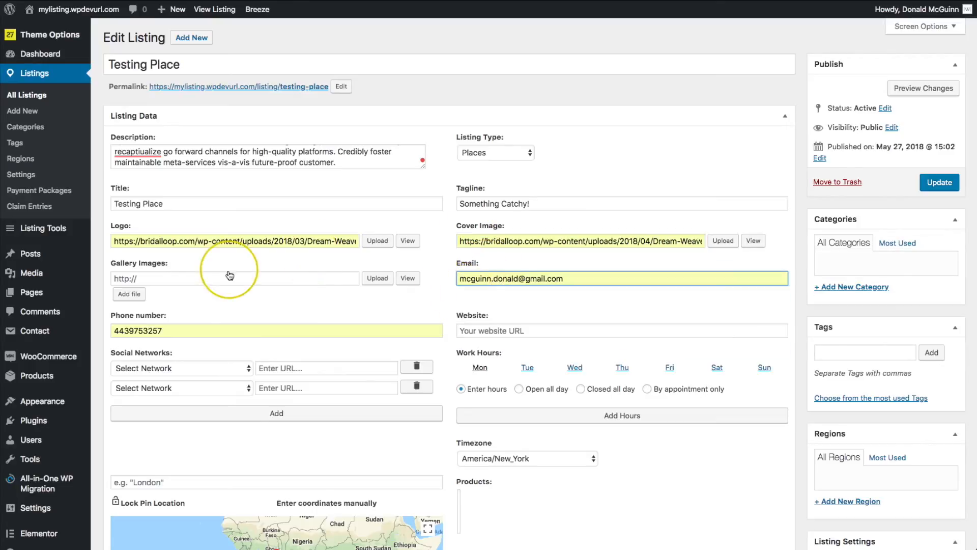
Add a gallery image URL, and paste the listing's edit-page address as its Facebook link and website
click(229, 278)
click(277, 368)
key(super+v)
click(483, 331)
key(super+v)
Set the listing's location to London, UK, and update the listing
scroll(483, 331, down, 4)
click(158, 275)
text(London)
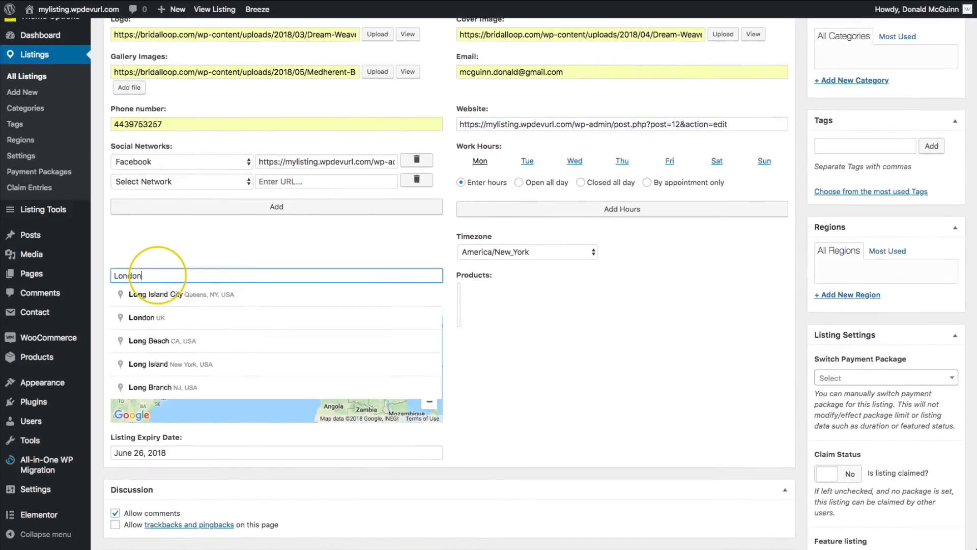
click(147, 317)
scroll(720, 349, down, 3)
scroll(719, 349, up, 10)
click(936, 181)
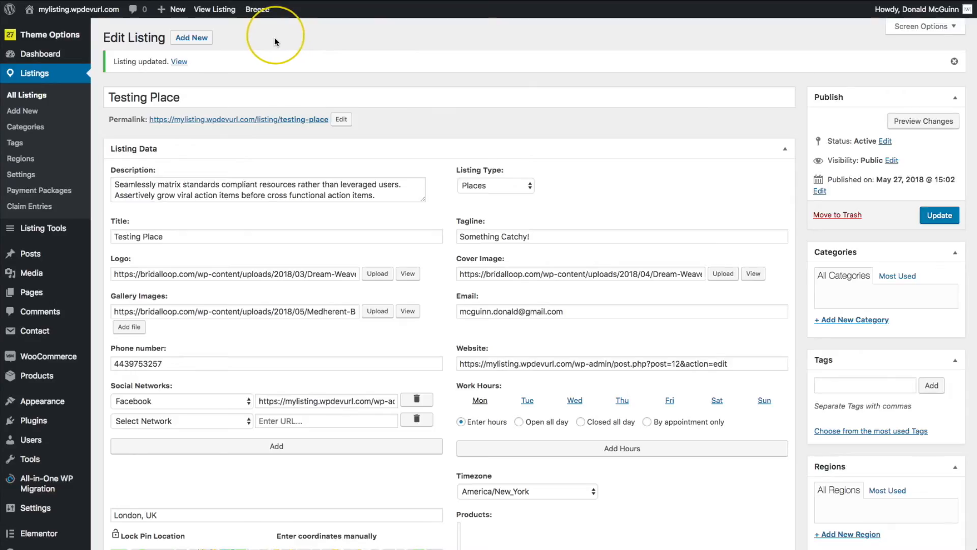
Review the Explore section of the theme options, including the default Explore listings page
mouse_move(20, 34)
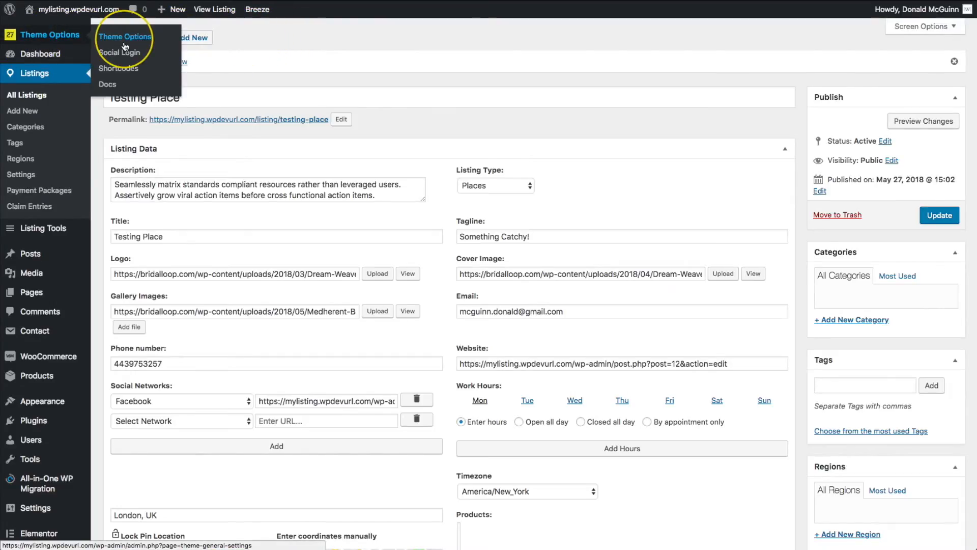
click(125, 43)
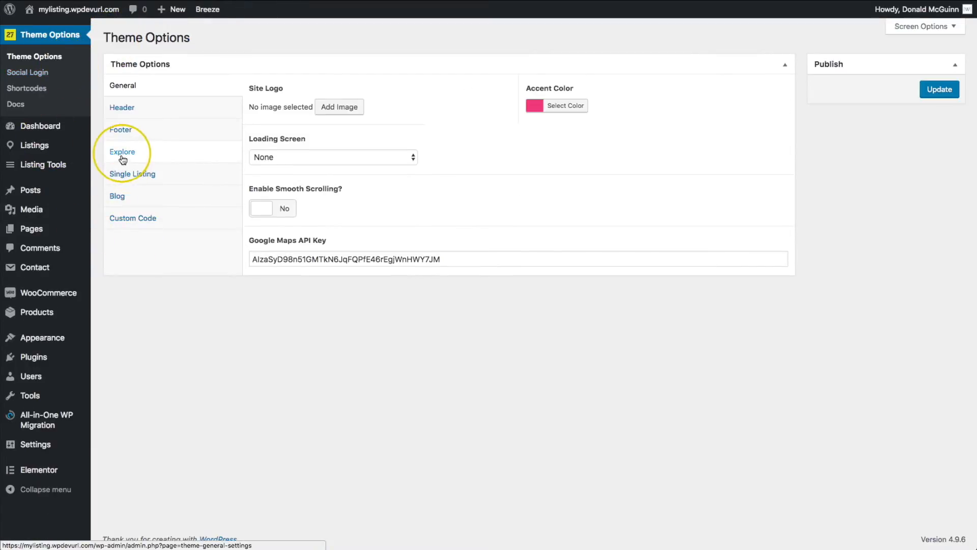
click(122, 157)
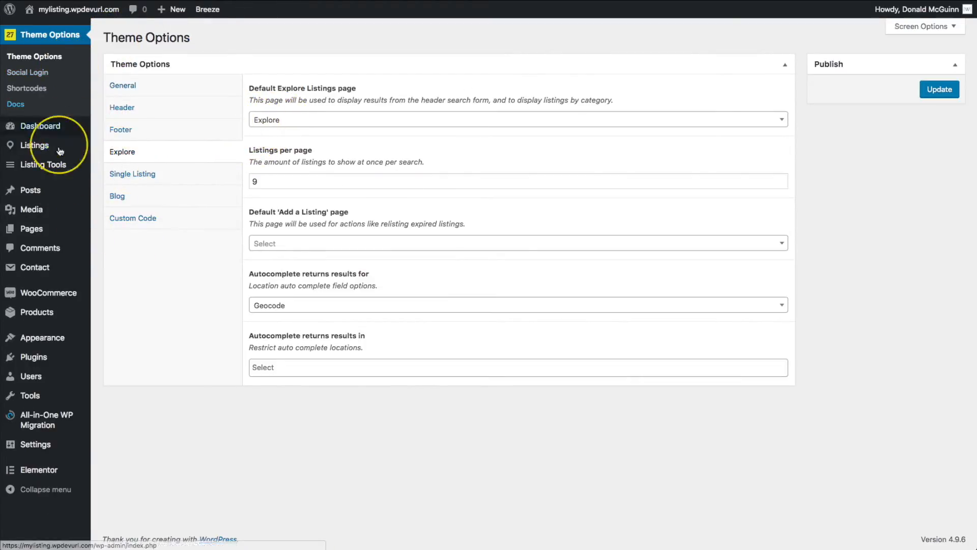
View the published Explore page and look over its search filters and listing results
click(39, 237)
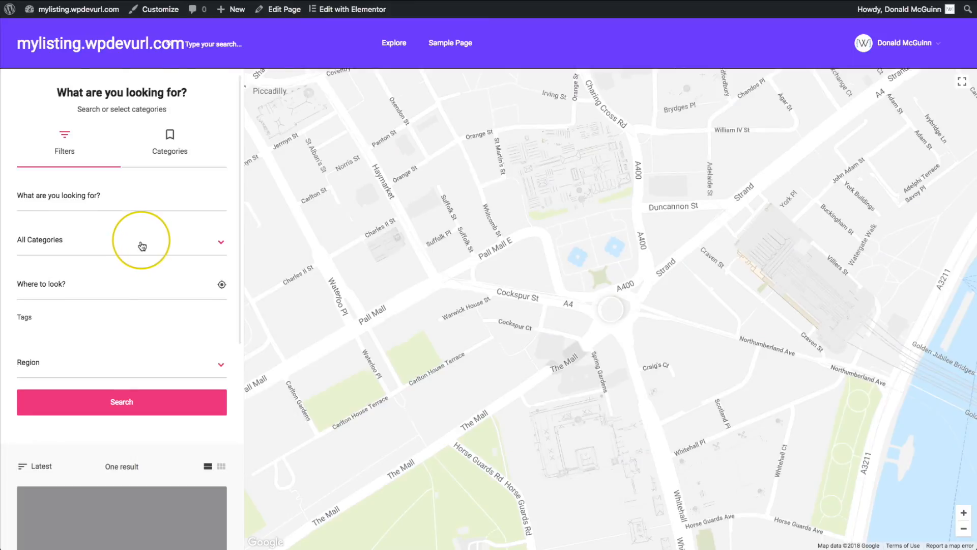
scroll(142, 247, down, 4)
scroll(139, 245, up, 4)
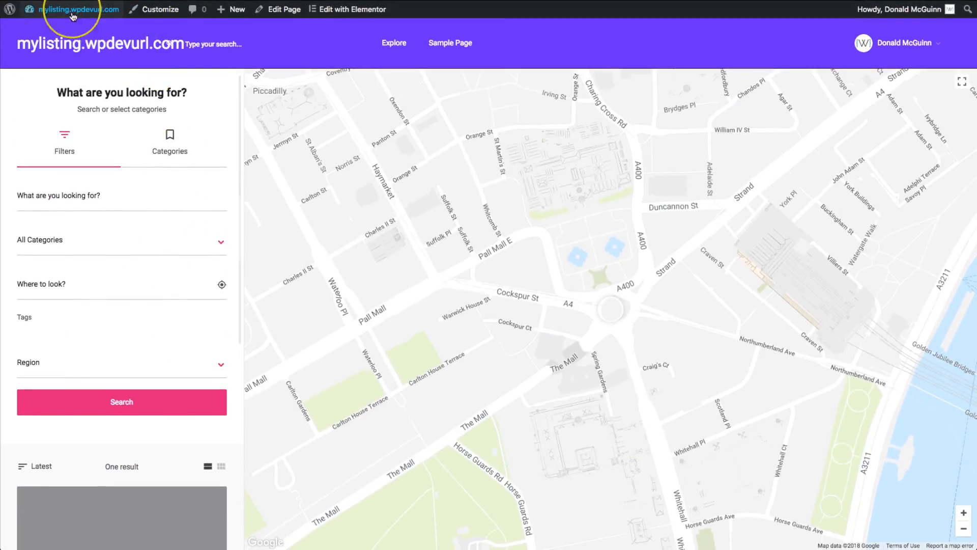
Open the Places listing type's search forms and compare the facets of the advanced and basic forms
mouse_move(55, 13)
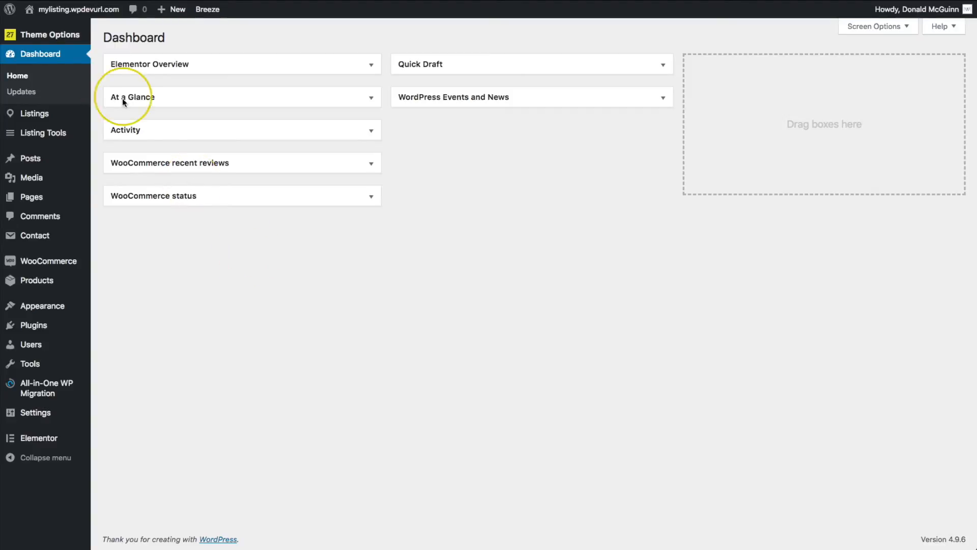
mouse_move(39, 121)
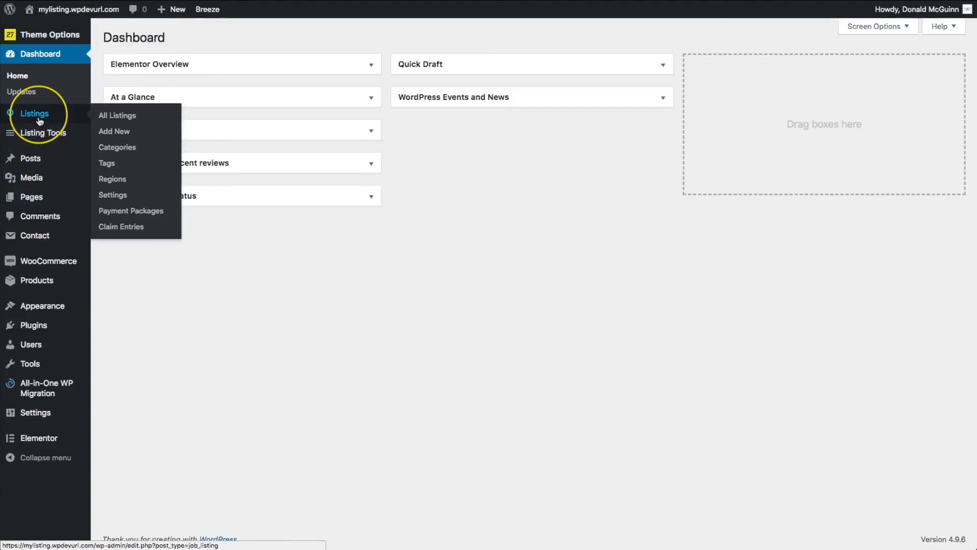
click(129, 138)
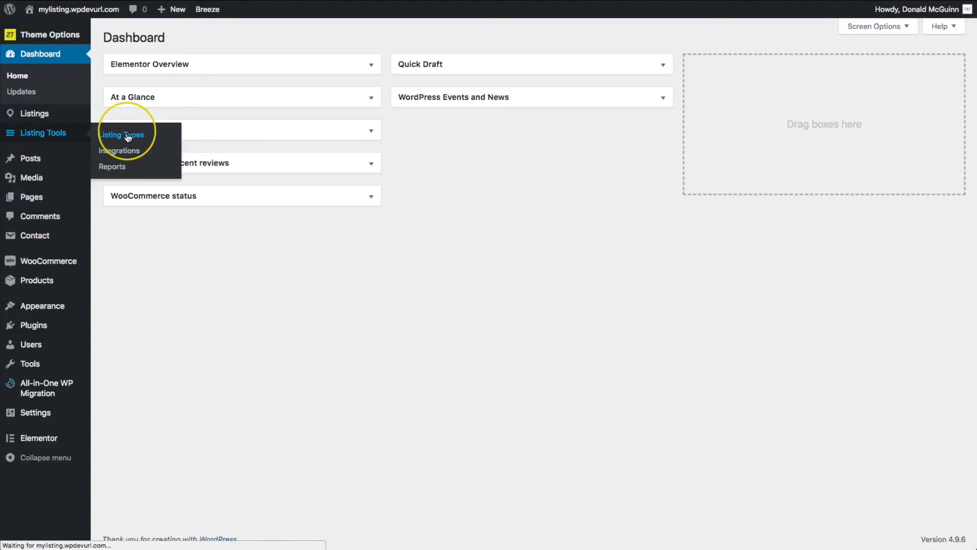
click(141, 118)
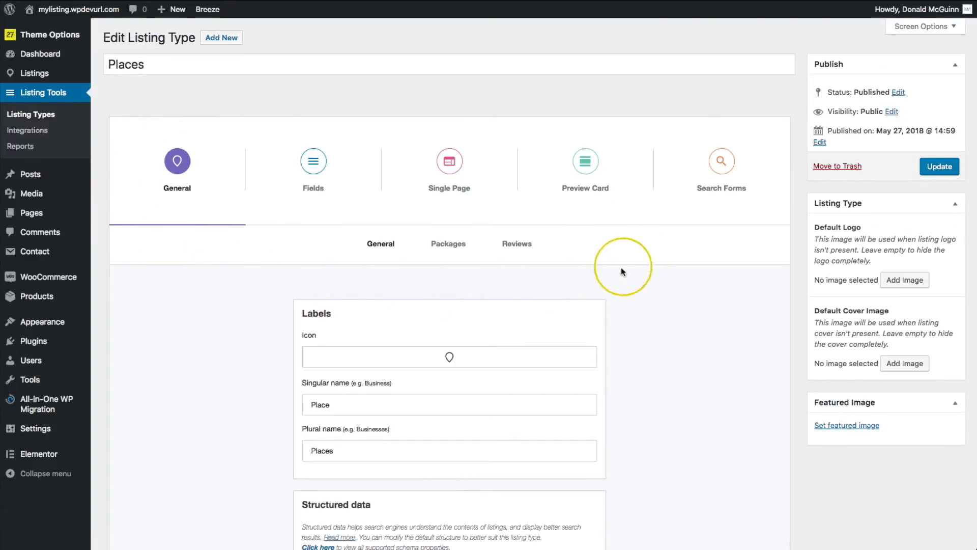
click(722, 162)
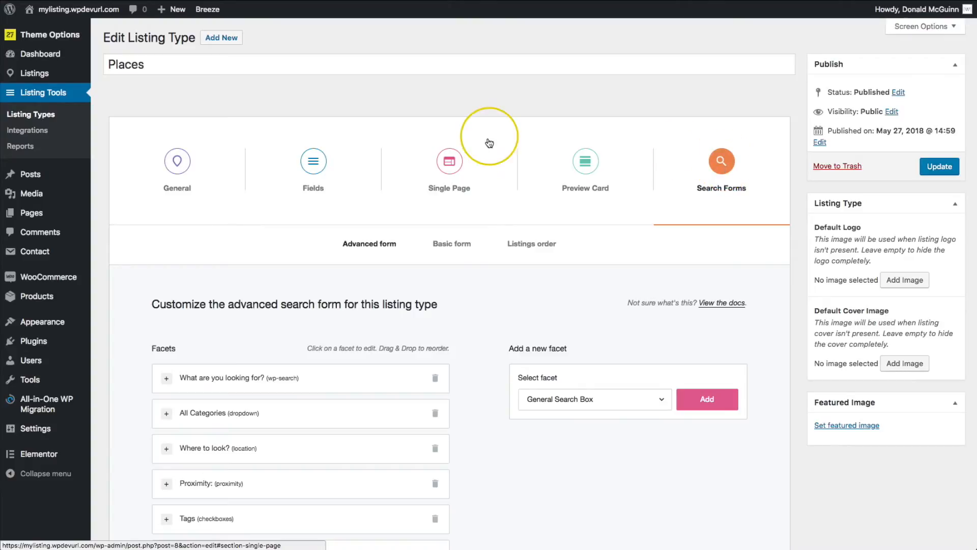
scroll(484, 147, down, 4)
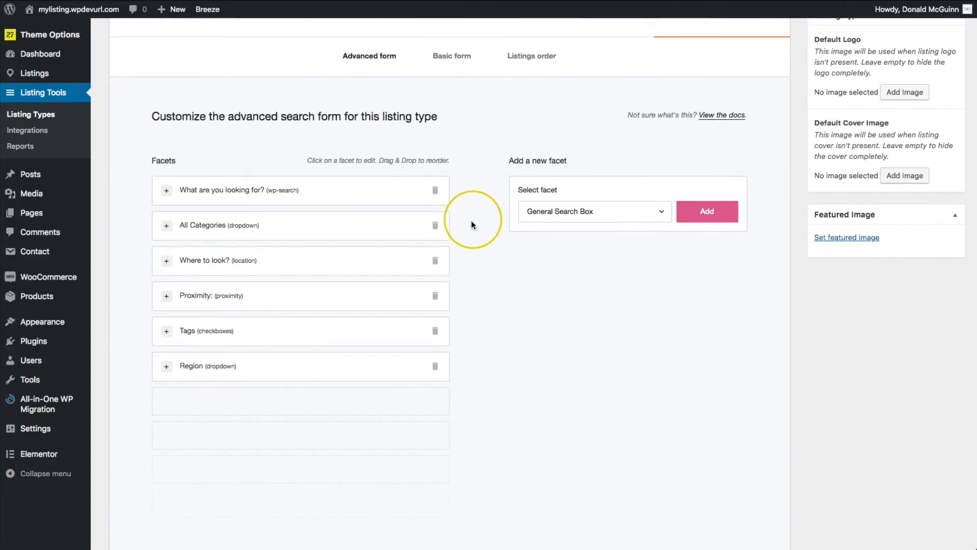
scroll(472, 223, up, 1)
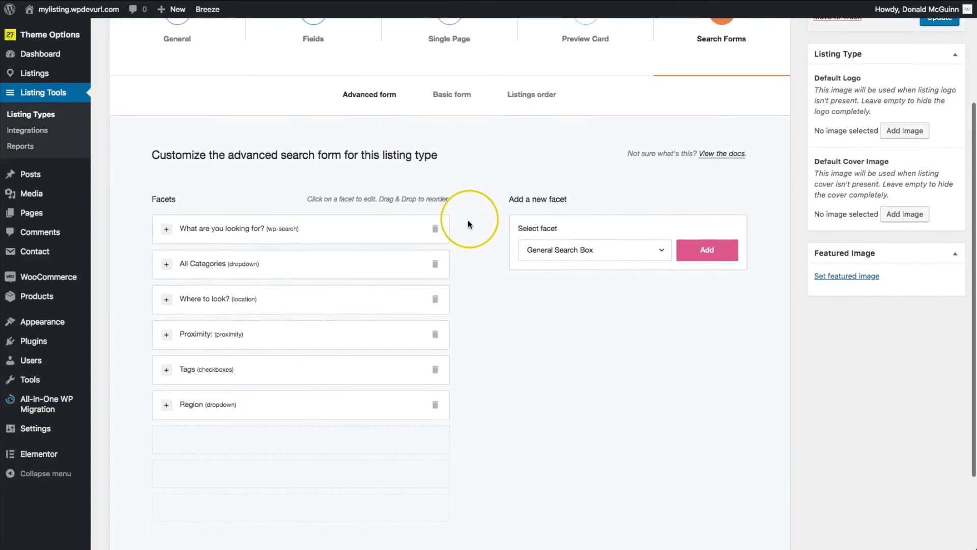
click(448, 101)
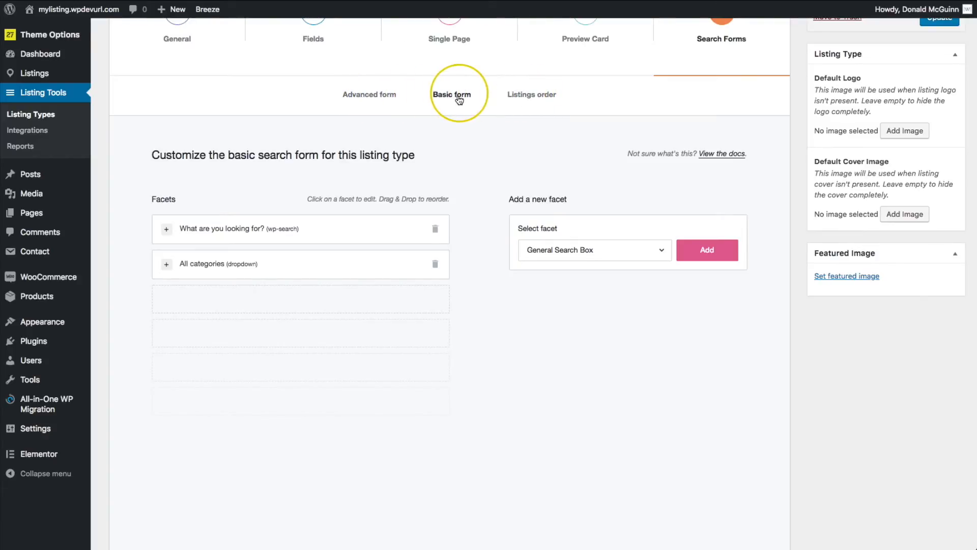
click(371, 98)
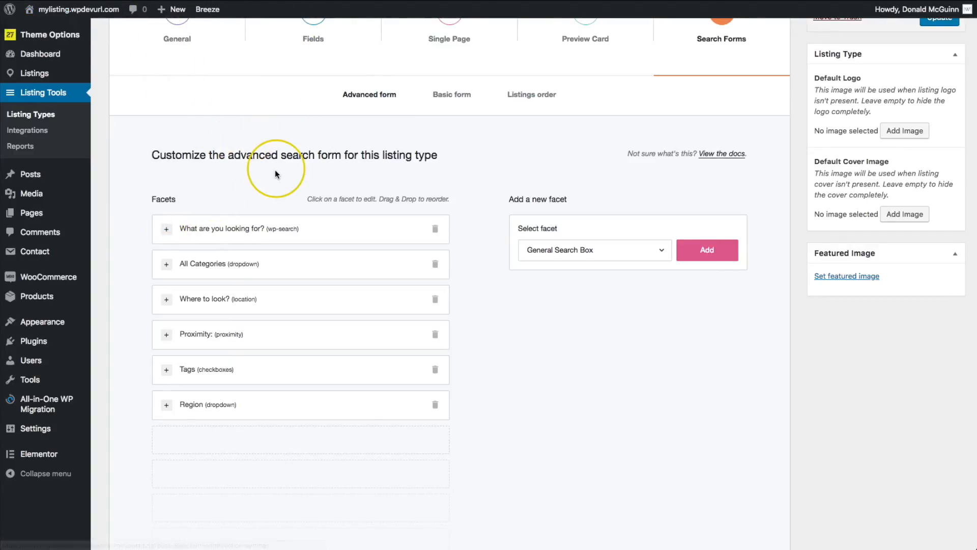
click(450, 102)
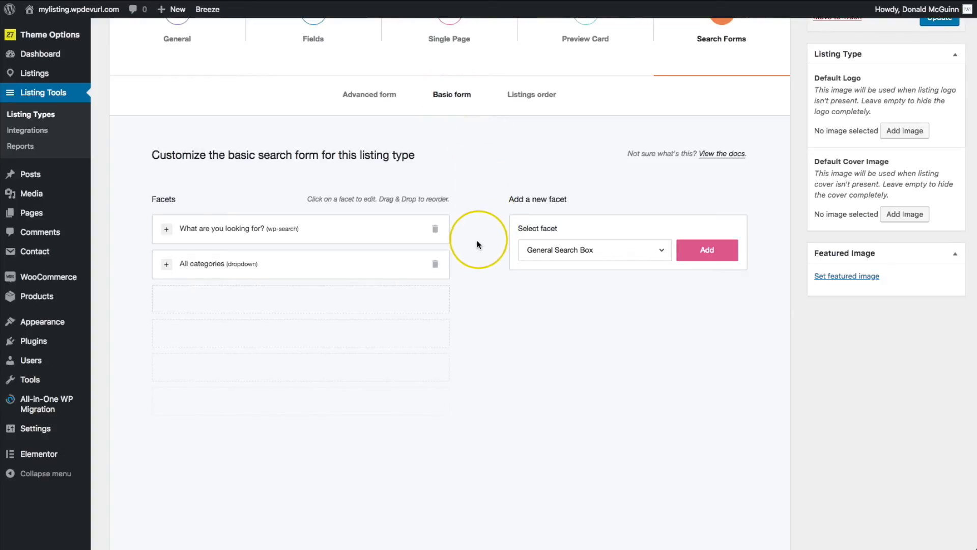
scroll(477, 242, up, 3)
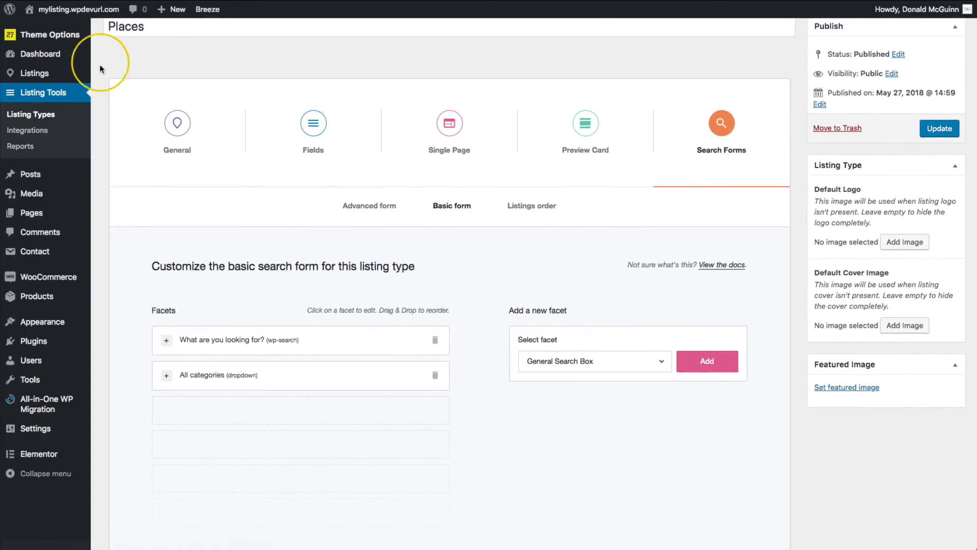
Generate a Search Form shortcode for the Places listing type with the Wide layout
mouse_move(46, 32)
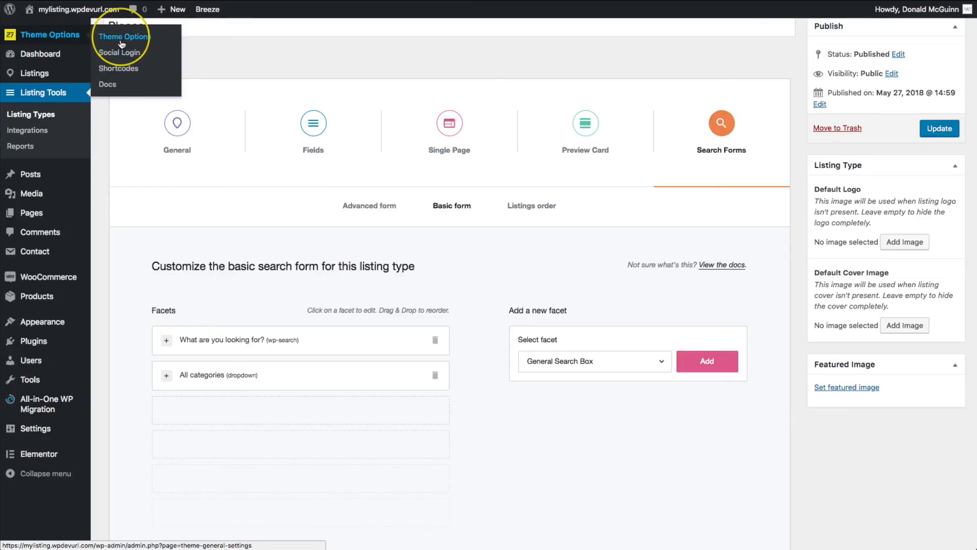
click(120, 71)
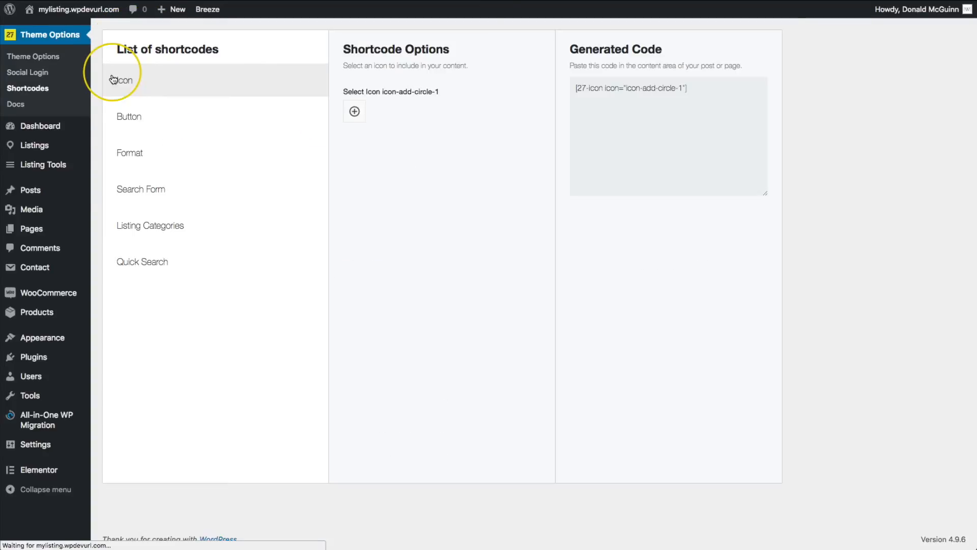
click(129, 189)
click(367, 109)
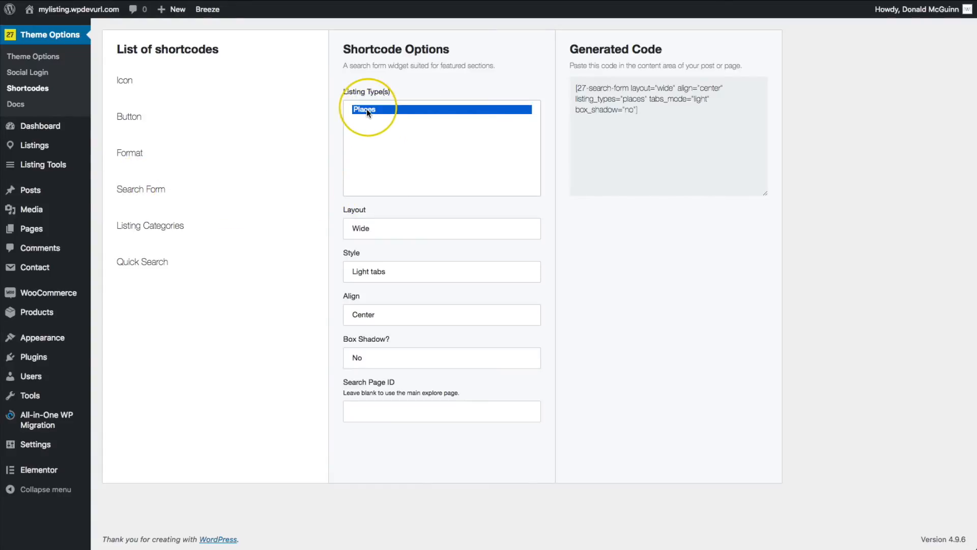
click(374, 228)
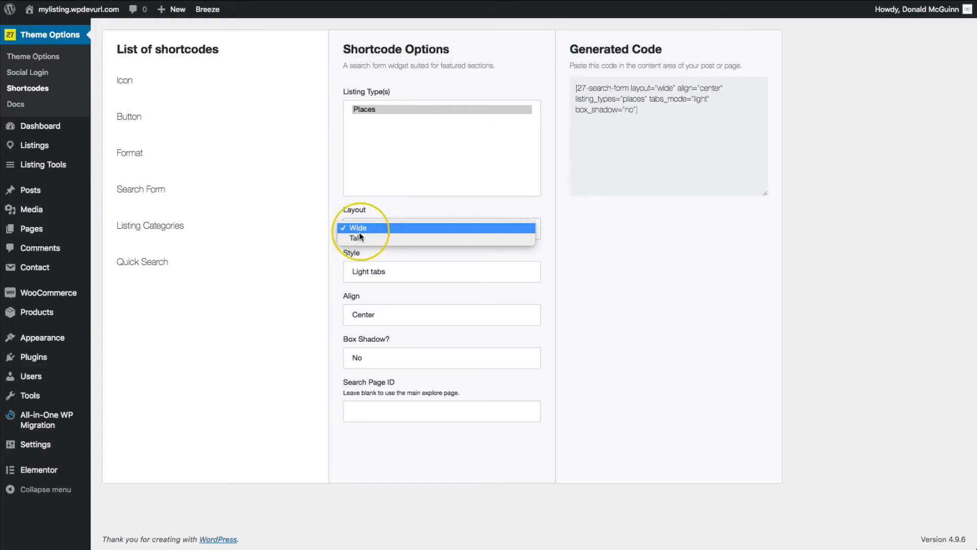
click(357, 228)
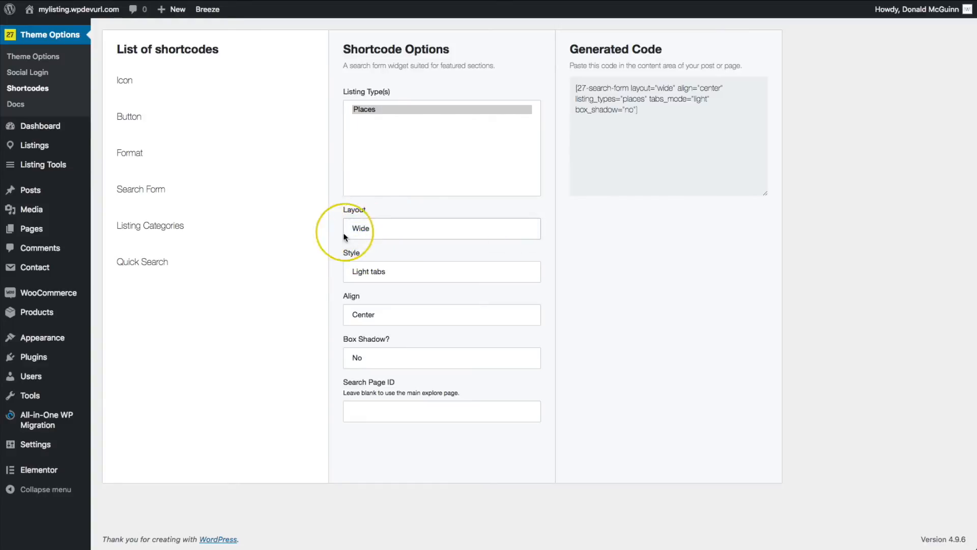
Keep the Light tabs style and Center alignment for the search form shortcode, and set its box shadow to Yes
click(352, 280)
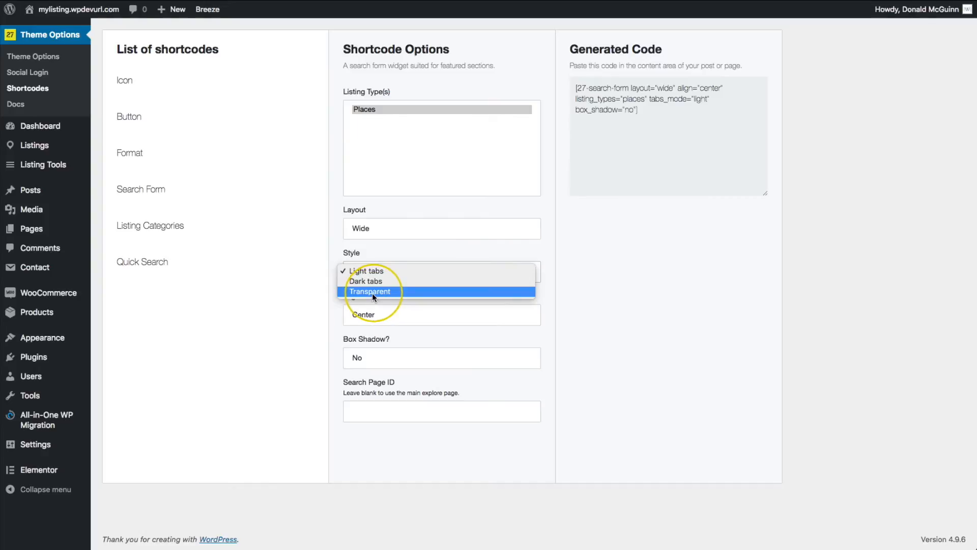
click(331, 316)
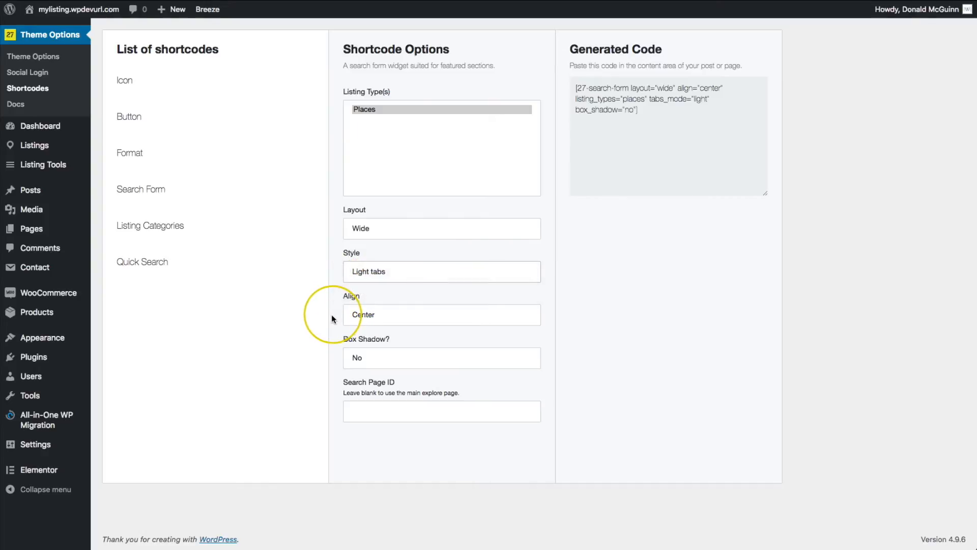
click(362, 316)
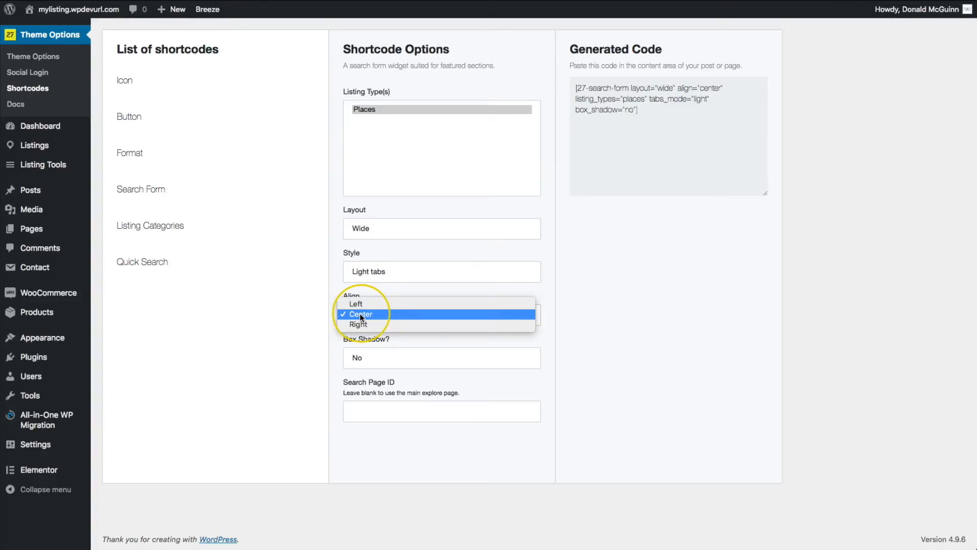
click(335, 353)
click(364, 359)
click(363, 349)
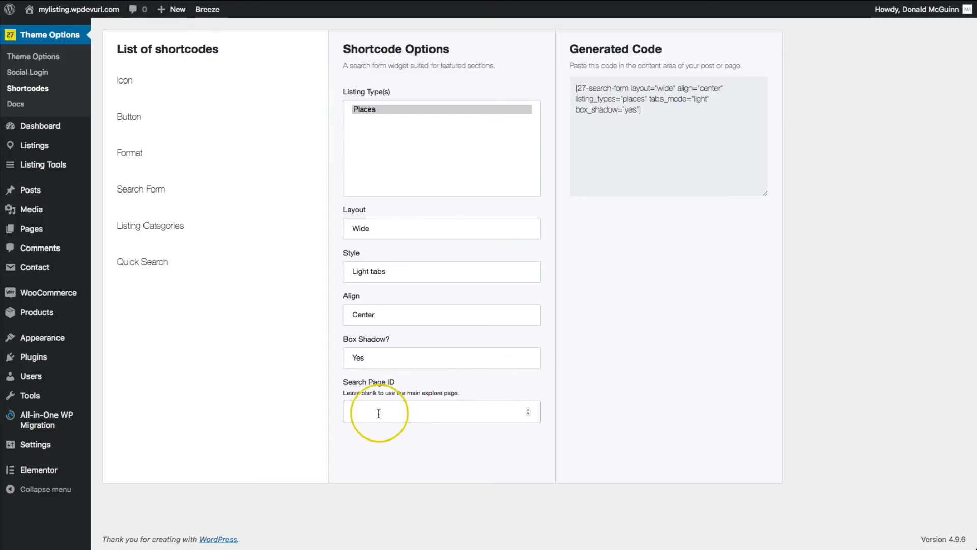
Copy the complete generated search form shortcode
click(658, 138)
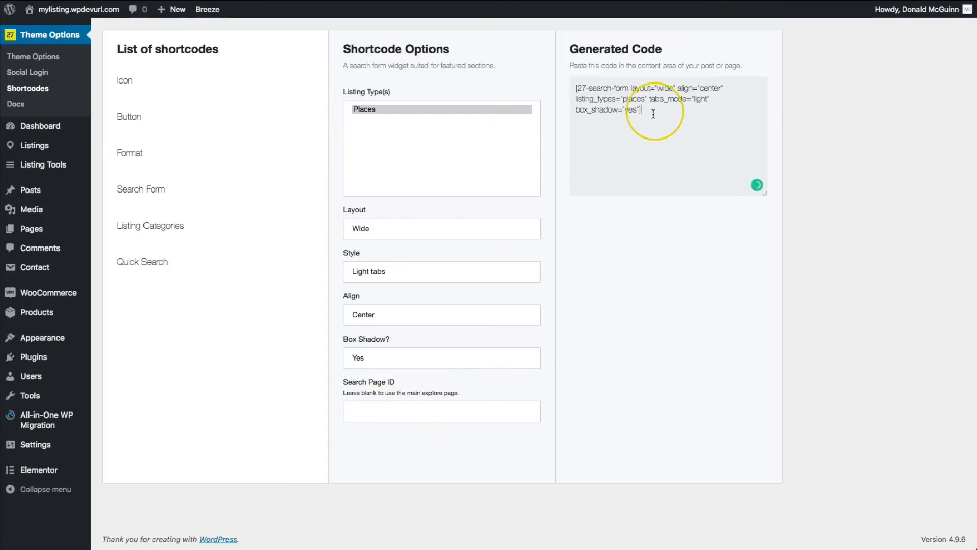
key(ctrl+a)
key(ctrl+c)
click(654, 239)
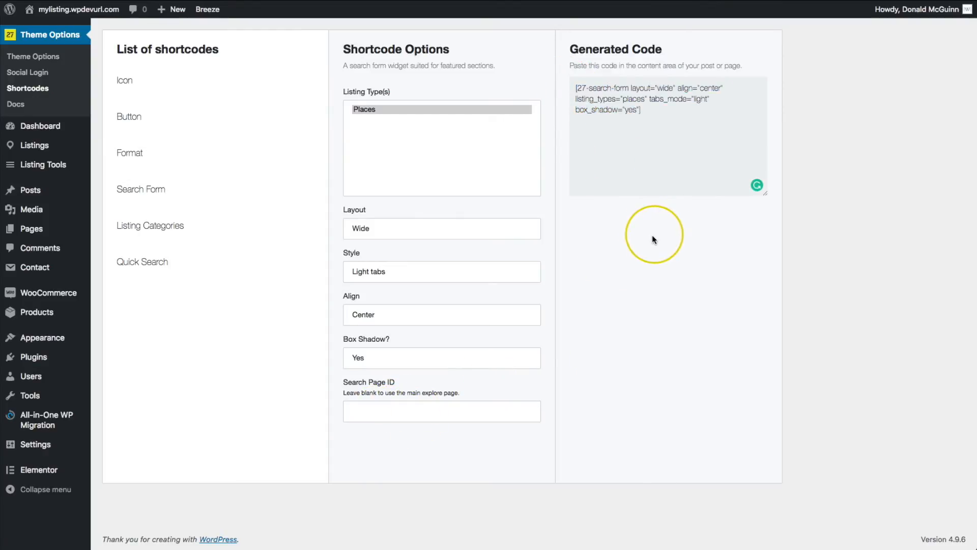
Create a new page titled "Home" and publish it
mouse_move(62, 232)
click(107, 248)
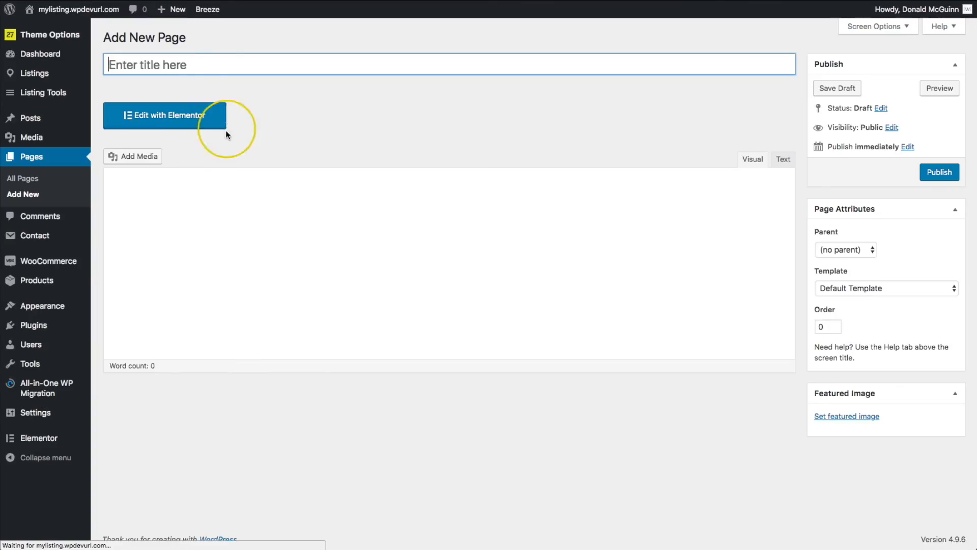
click(200, 64)
text(Home)
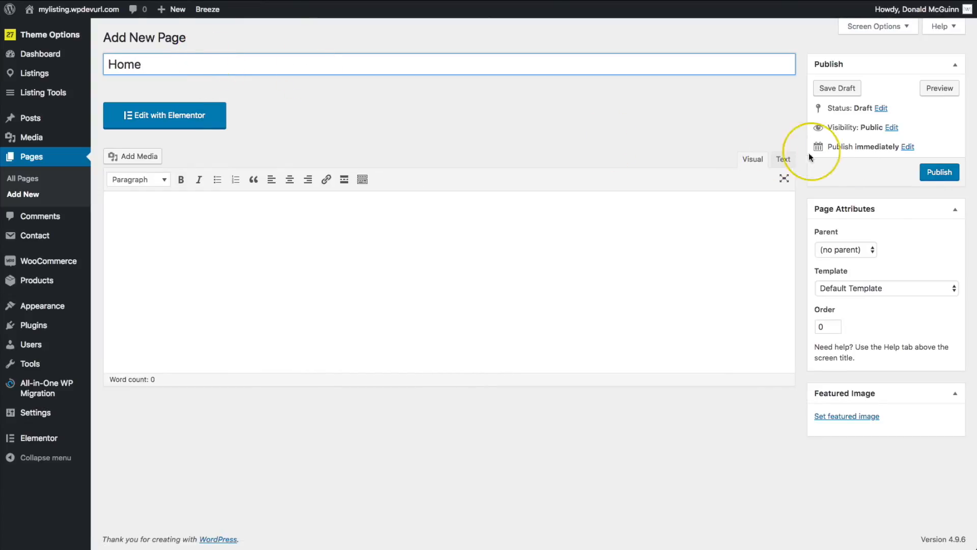
click(942, 173)
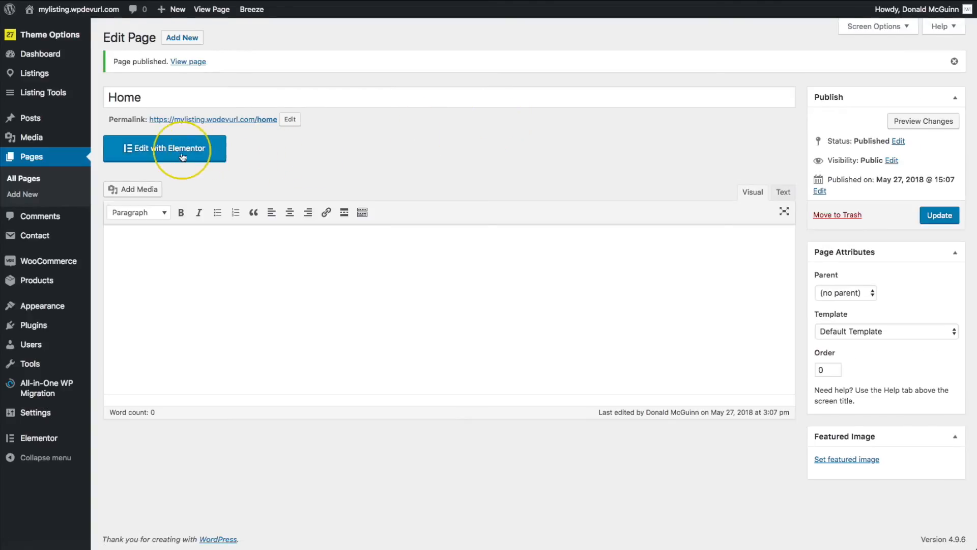
Edit the Home page with Elementor and add a new single-column section
click(186, 148)
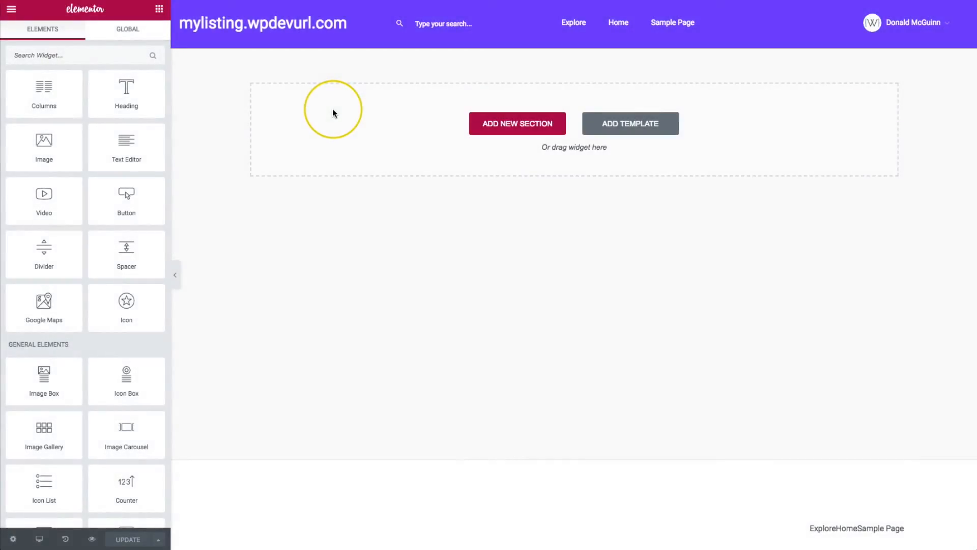
click(523, 124)
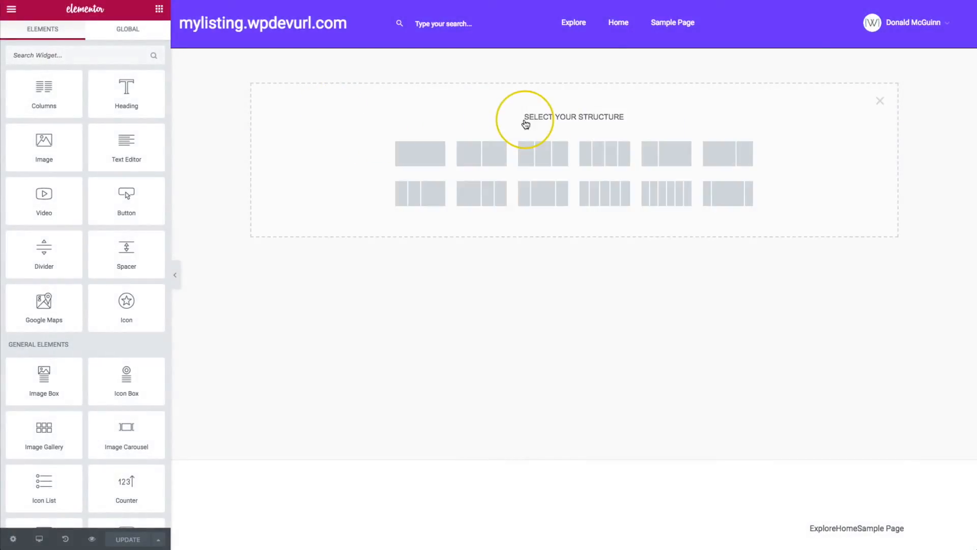
click(428, 153)
Set the new section's height to Fit To Screen
drag(541, 56, 539, 58)
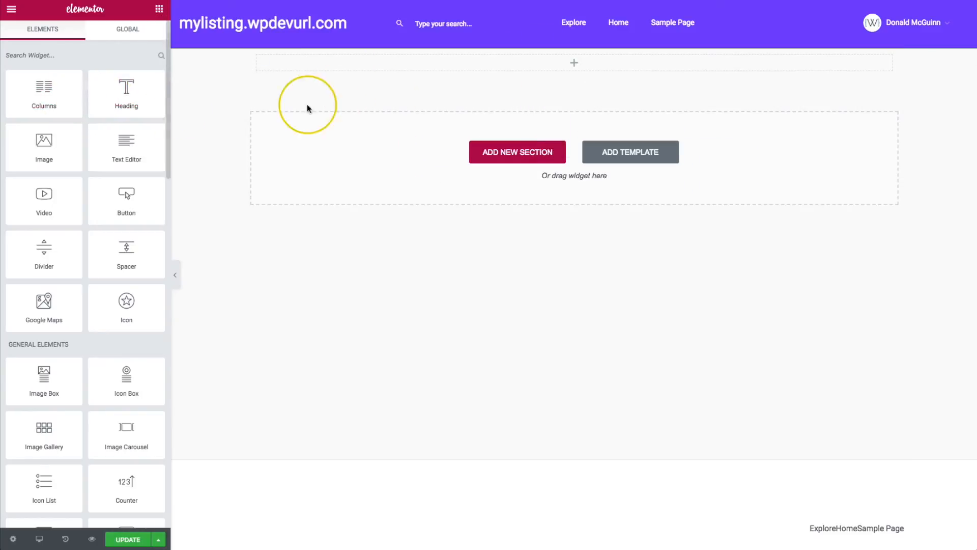
click(542, 55)
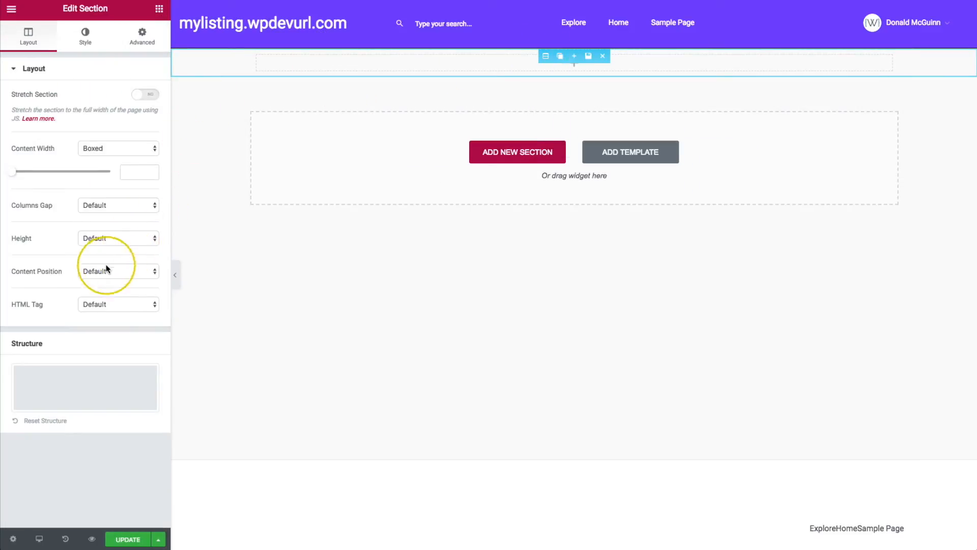
click(102, 239)
click(98, 248)
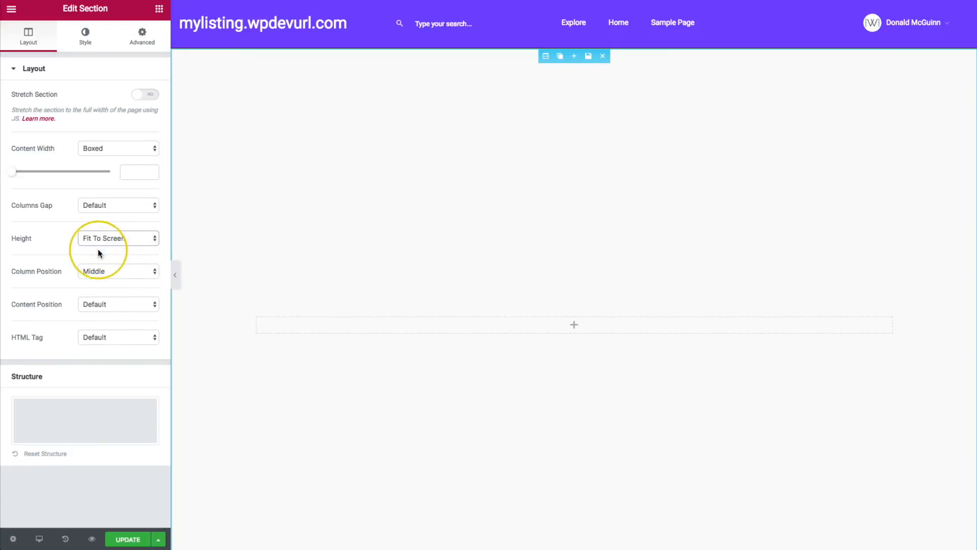
Give the section a classic background in dark grey (#636363)
click(86, 35)
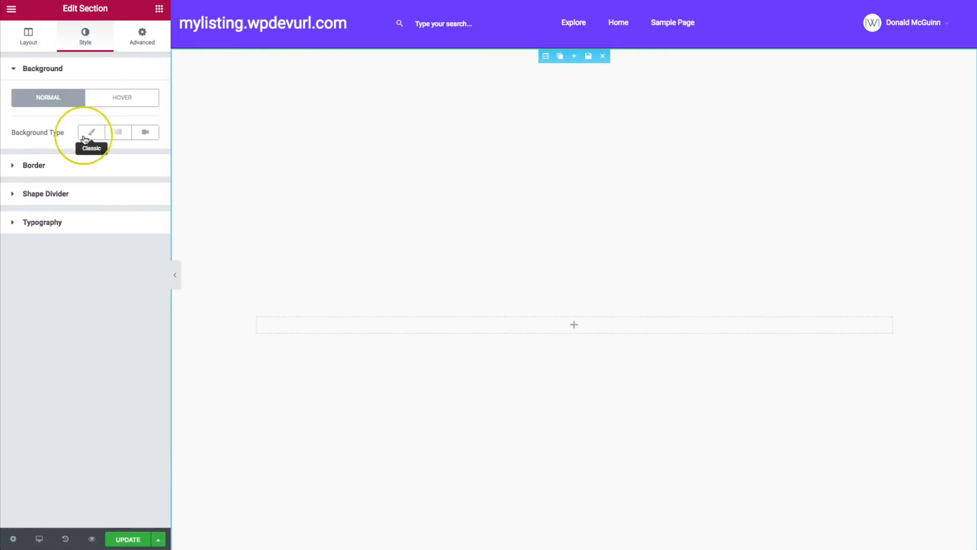
click(92, 134)
click(138, 165)
mouse_move(96, 270)
mouse_down()
mouse_move(112, 275)
mouse_move(96, 252)
mouse_up()
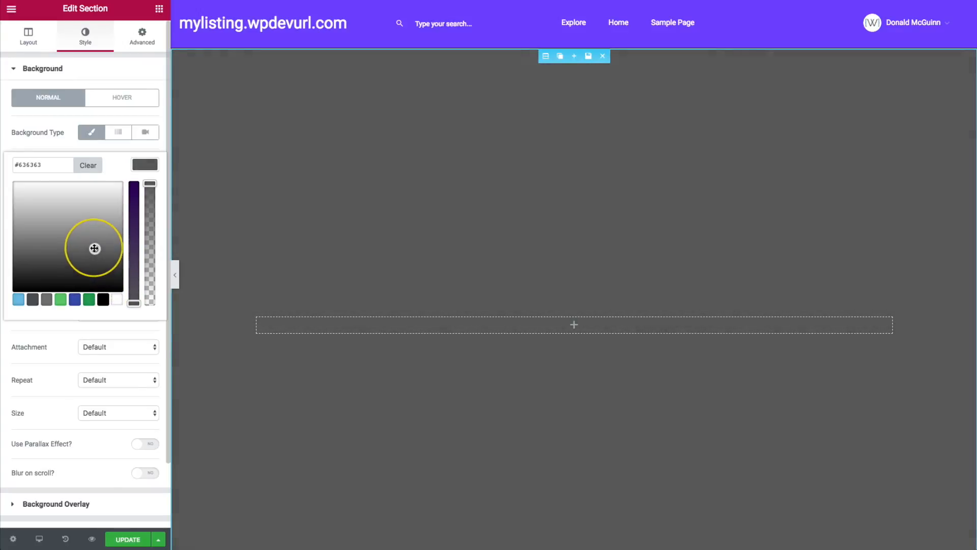
Add a Featured Section widget to the column, paste the search form shortcode as its text content, and update and preview the page
click(158, 8)
text(featured)
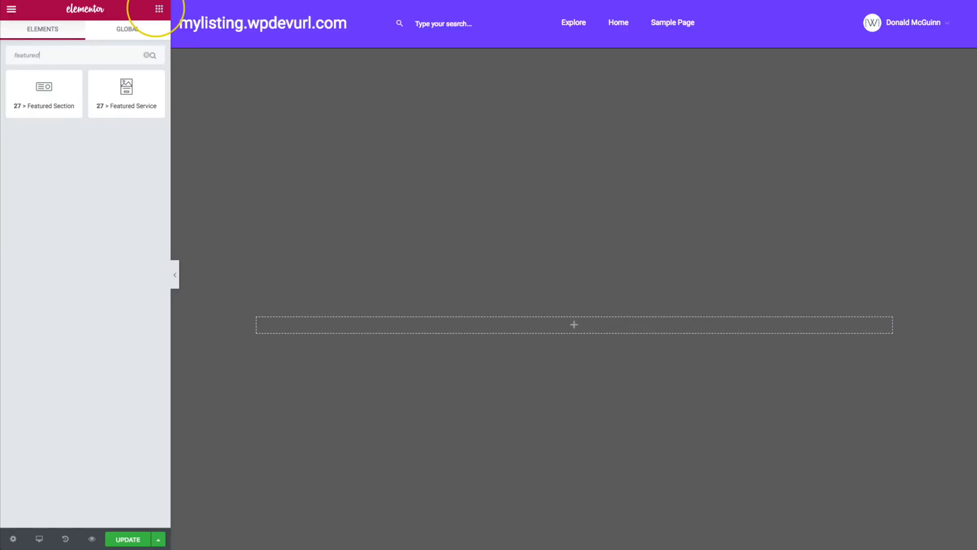
drag(25, 94, 483, 328)
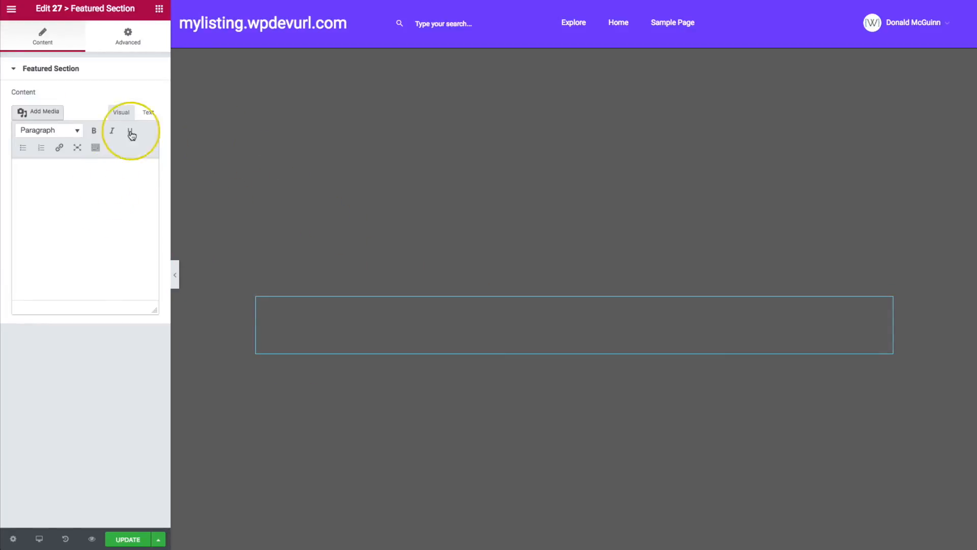
click(147, 113)
key(ctrl+v)
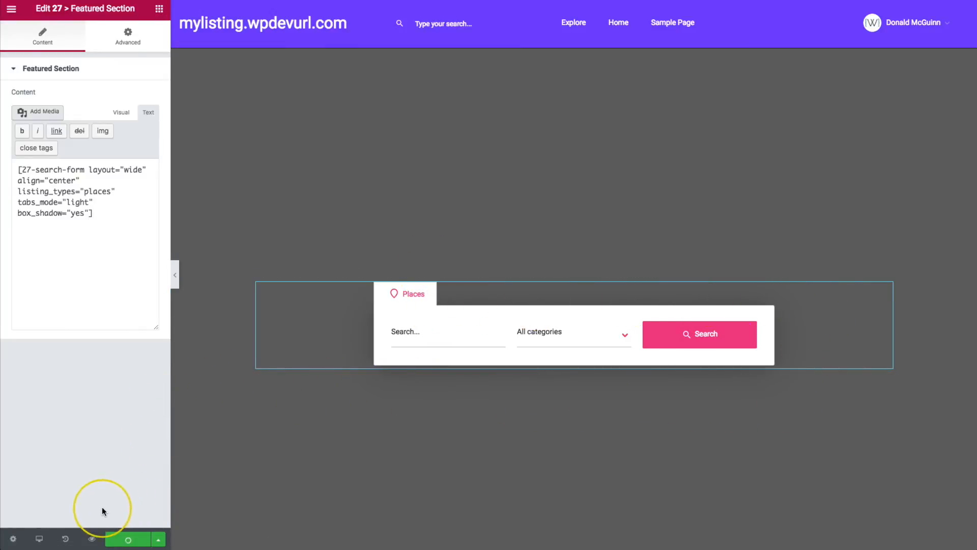
click(91, 539)
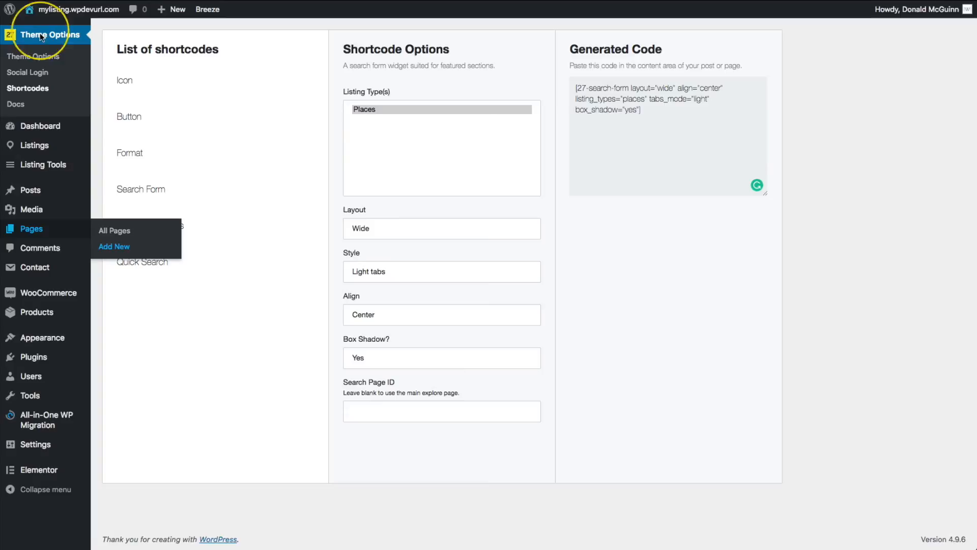
Open the Places listing type in the WordPress admin and show its basic search form settings
mouse_move(36, 165)
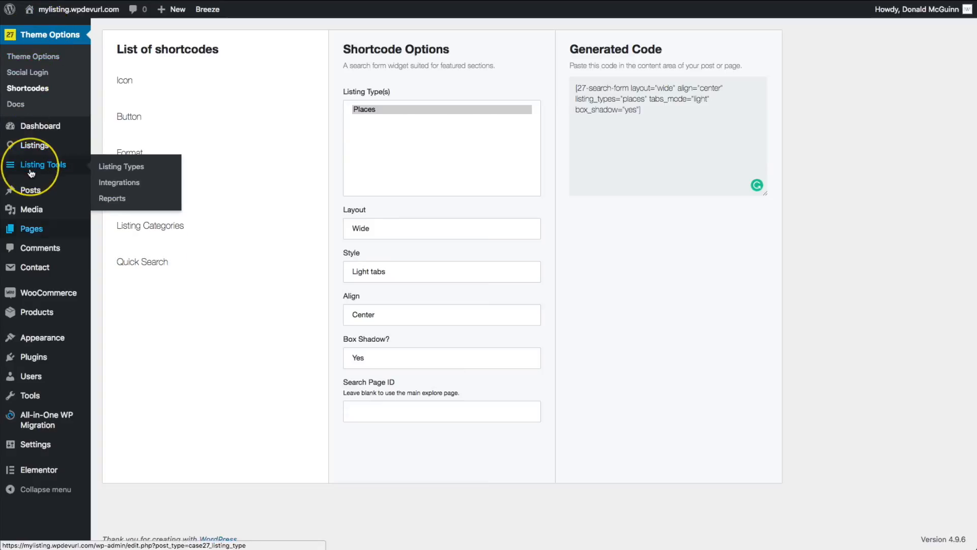
click(122, 170)
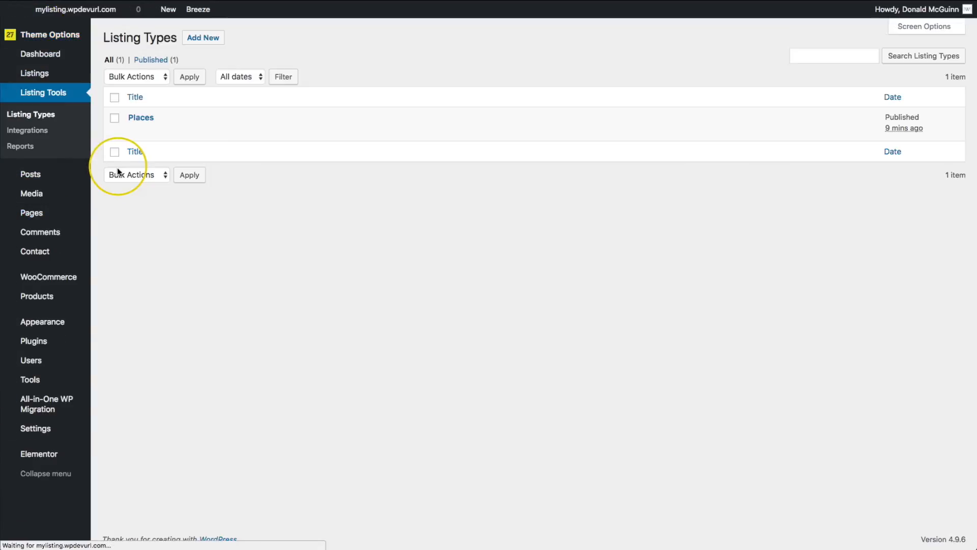
click(136, 117)
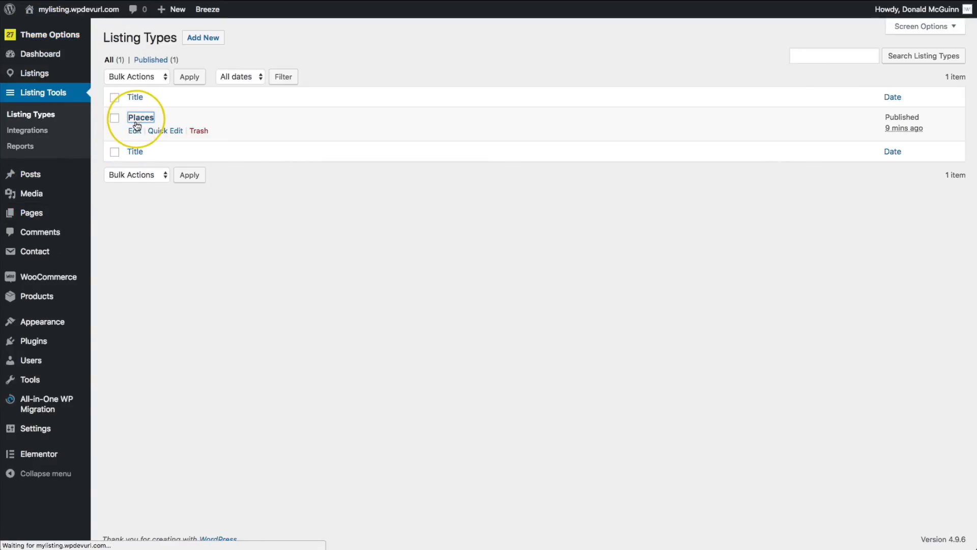
click(721, 161)
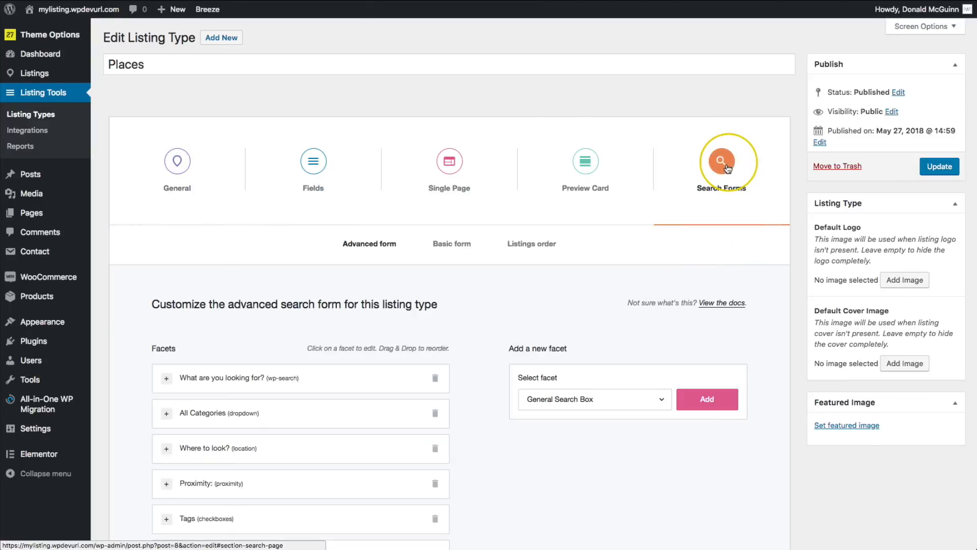
click(452, 244)
Change the wp-search facet's label in the basic form to "Search..." and update the listing type
scroll(462, 245, down, 3)
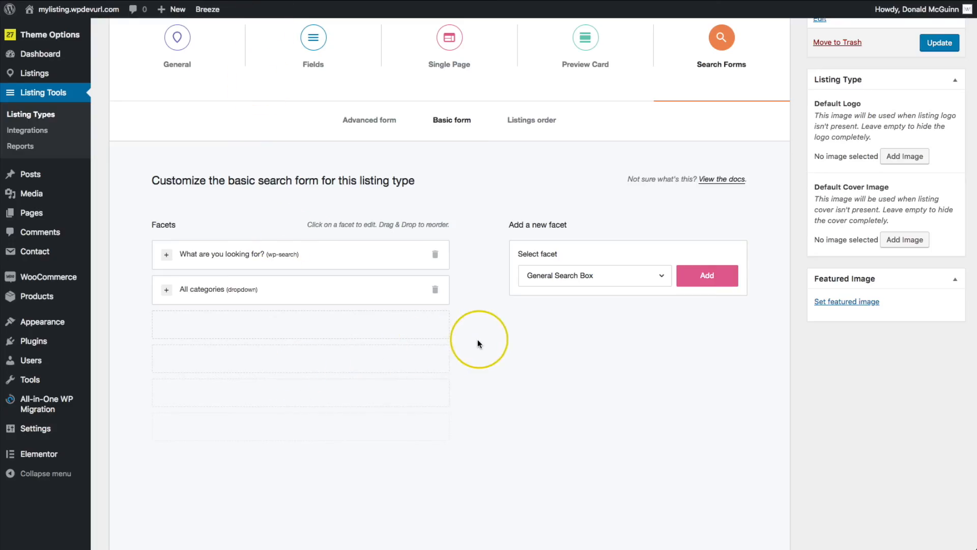
click(332, 256)
drag(247, 297, 155, 301)
text(Search...)
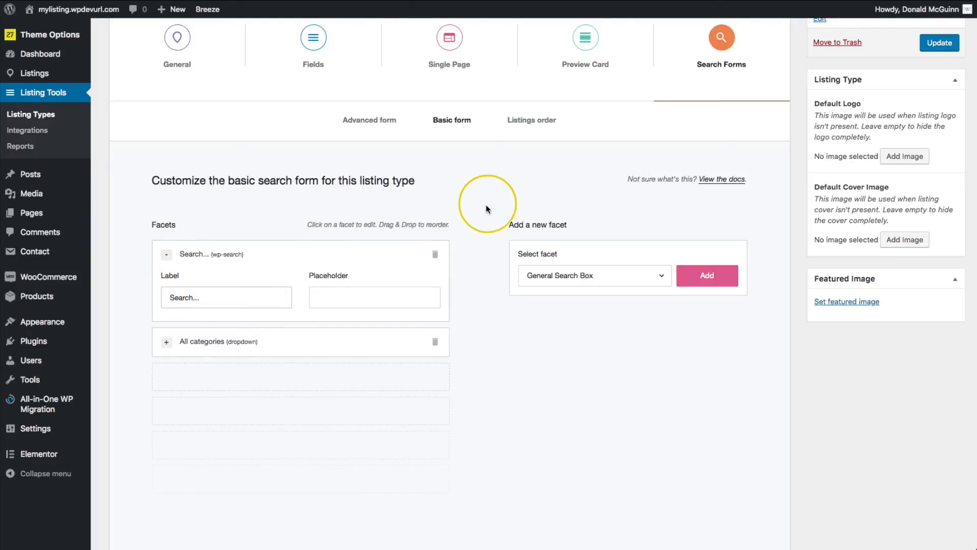
scroll(828, 141, up, 1)
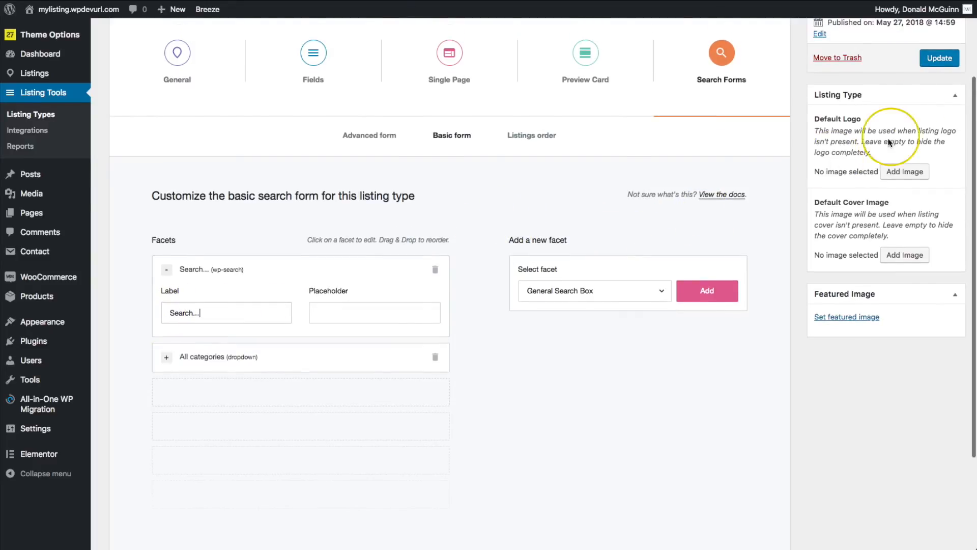
click(939, 58)
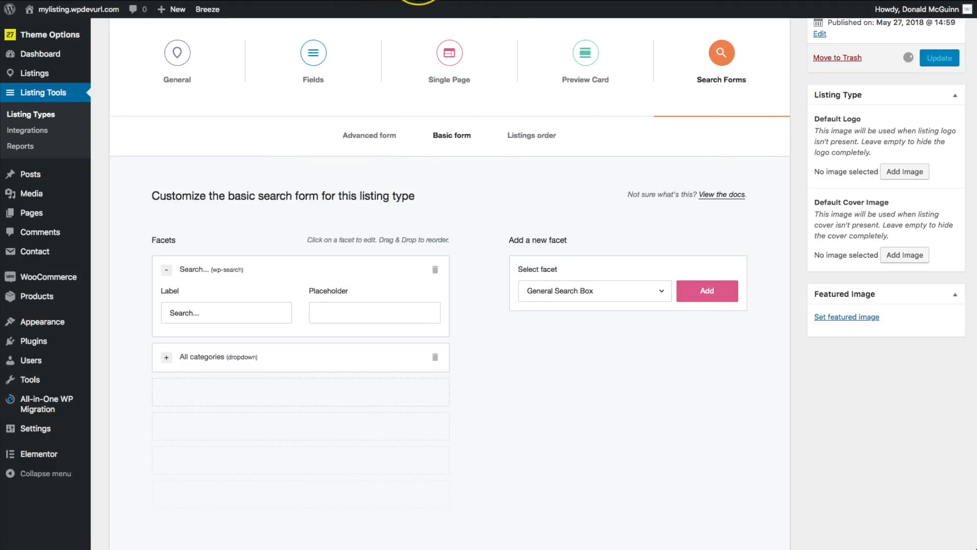
Reload the Home page preview and check the search field's label in the search form
click(396, 0)
key(super+r)
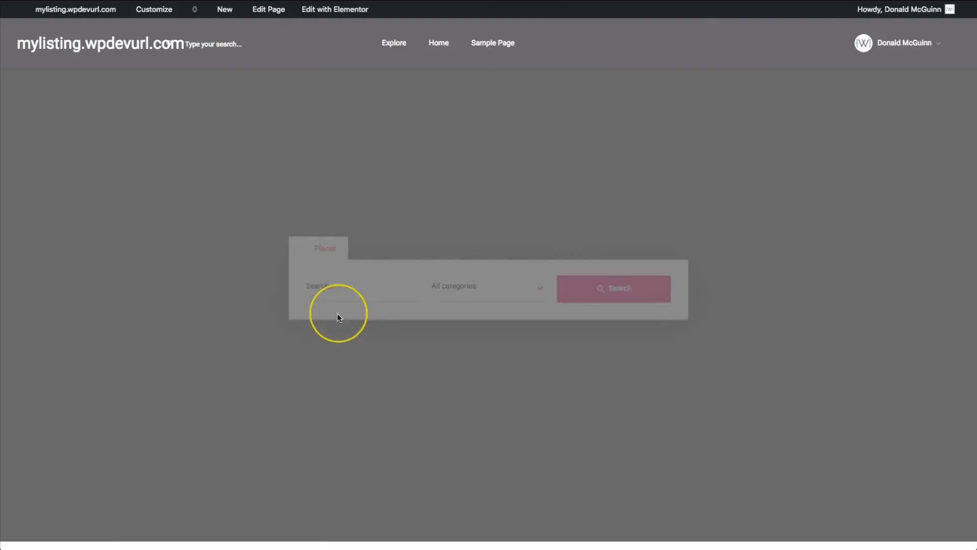
click(309, 276)
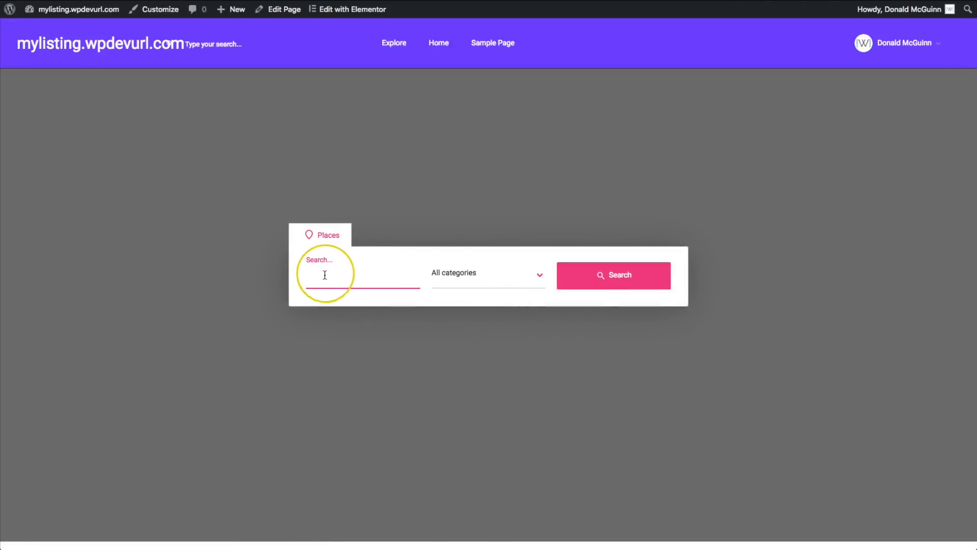
click(213, 215)
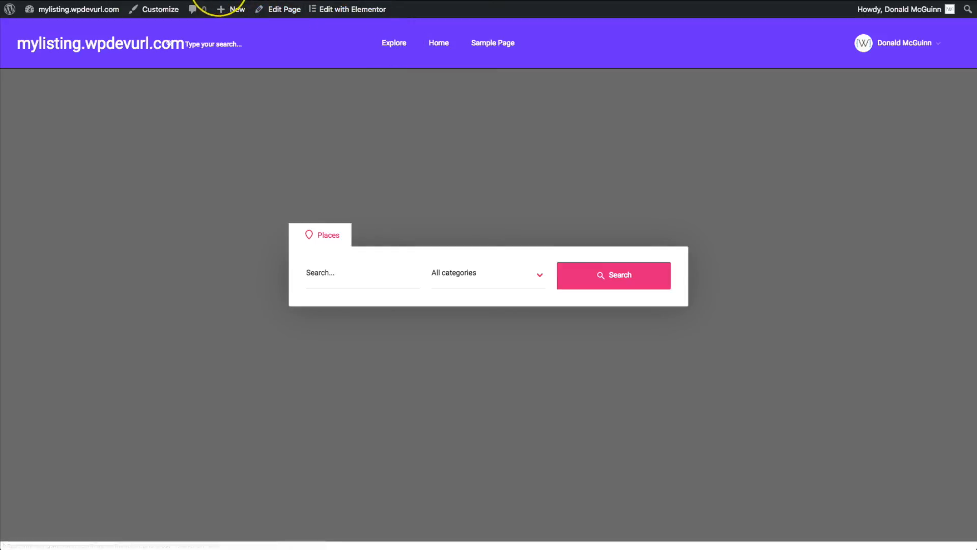
Open the site's explore page and try its keyword, category and location filters
click(388, 0)
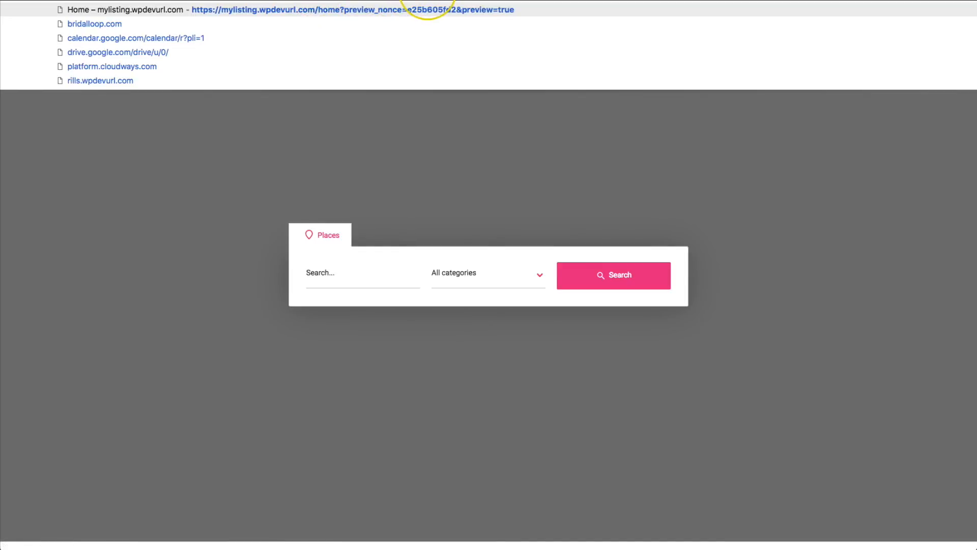
text(explore)
key(Return)
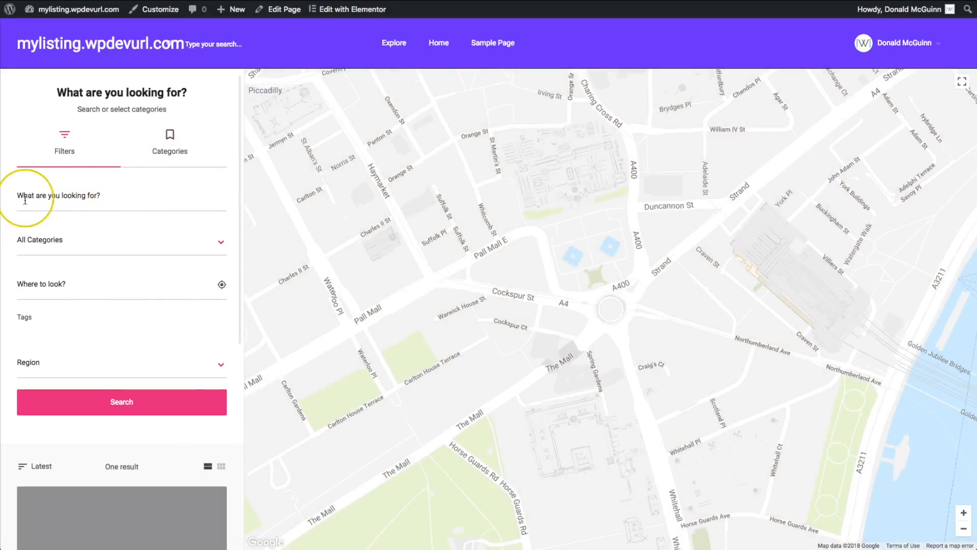
click(25, 200)
click(77, 245)
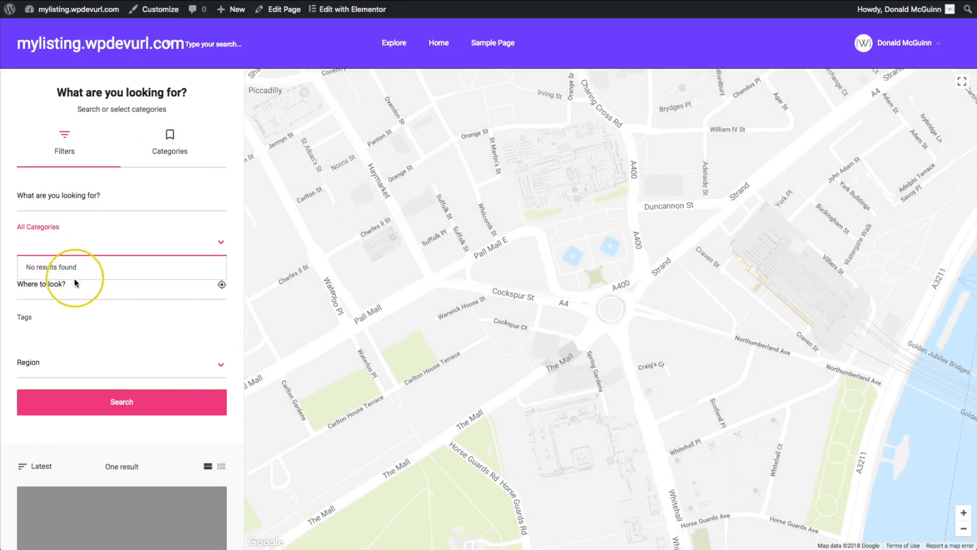
click(94, 302)
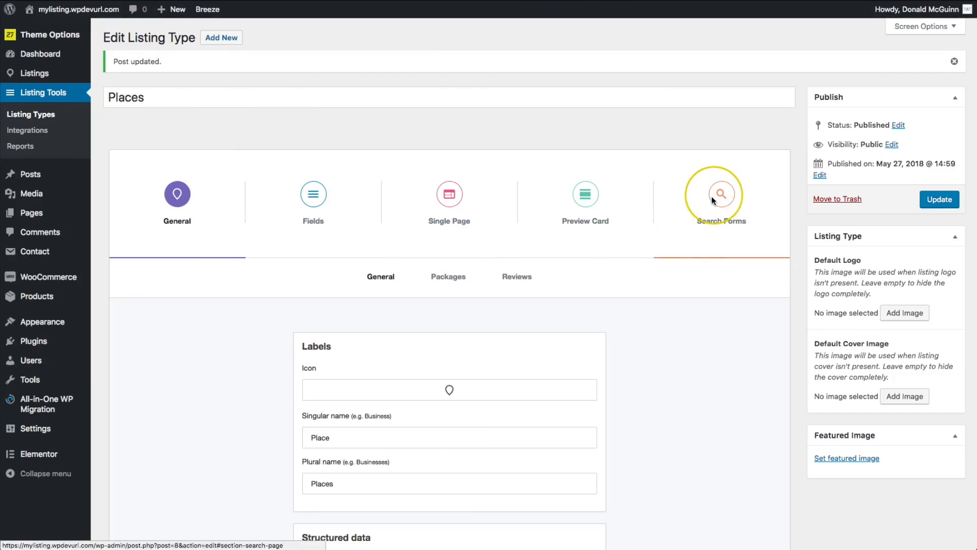
Delete the Region and Tags facets from the Places listing type's advanced search form and update it
click(720, 219)
scroll(388, 305, down, 5)
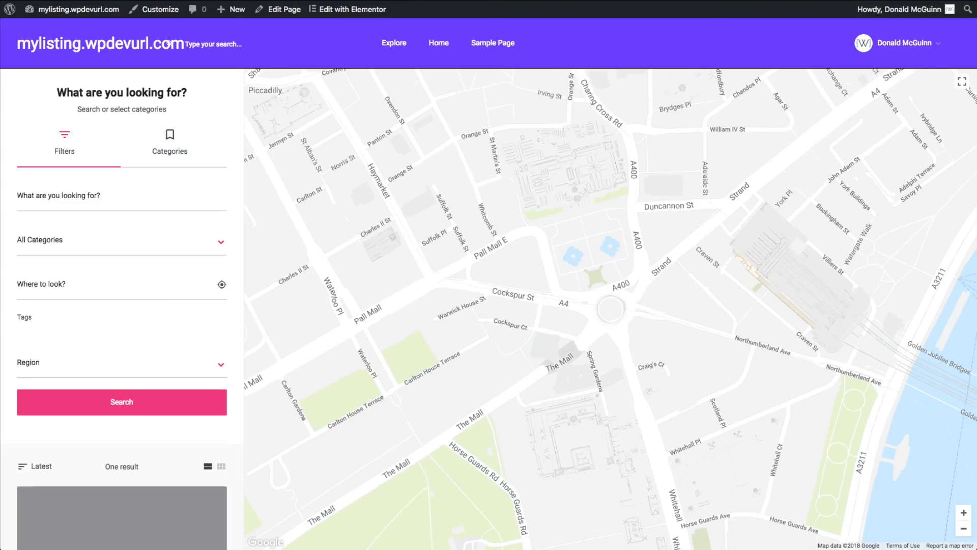
click(87, 349)
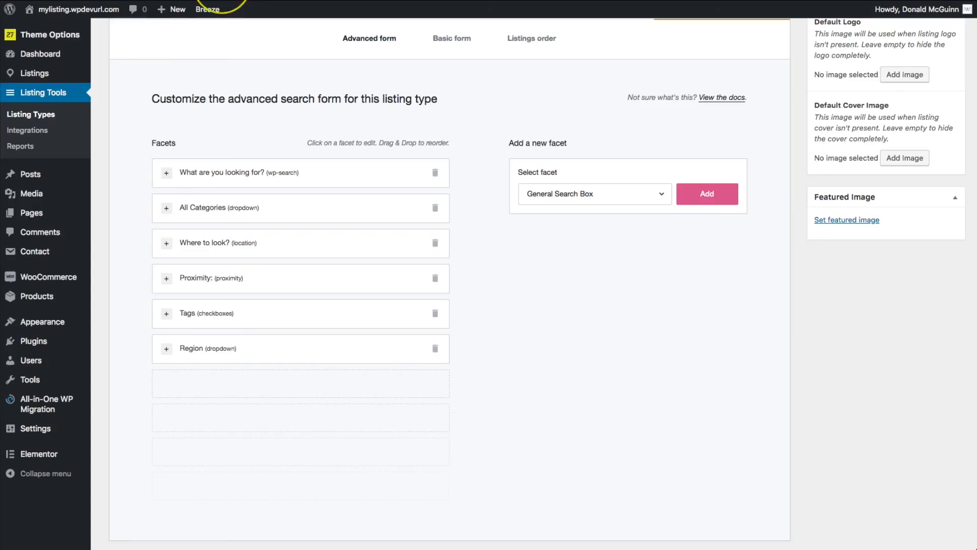
click(435, 349)
click(436, 313)
scroll(928, 163, up, 3)
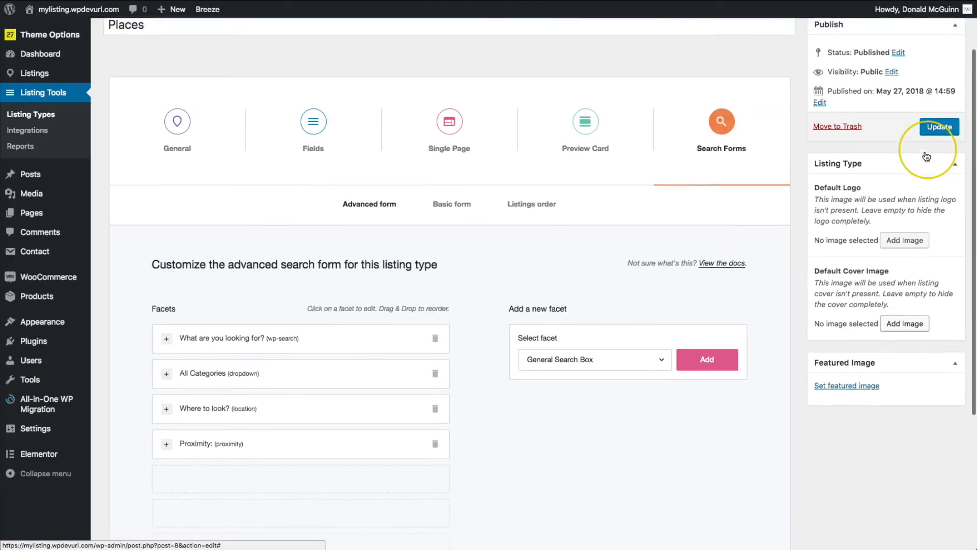
click(940, 128)
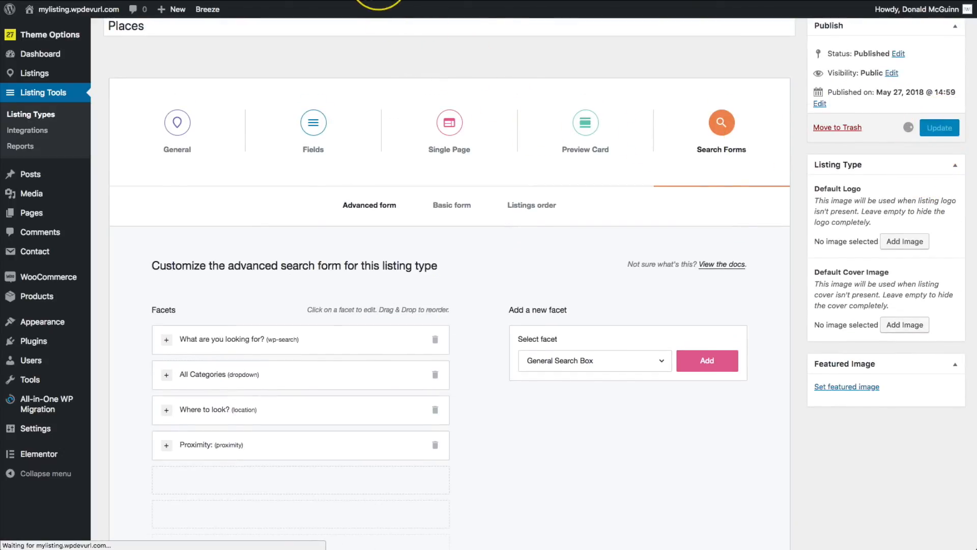
Reload the Explore page to check its filters and reopen the Places listing type's search form settings
click(378, 0)
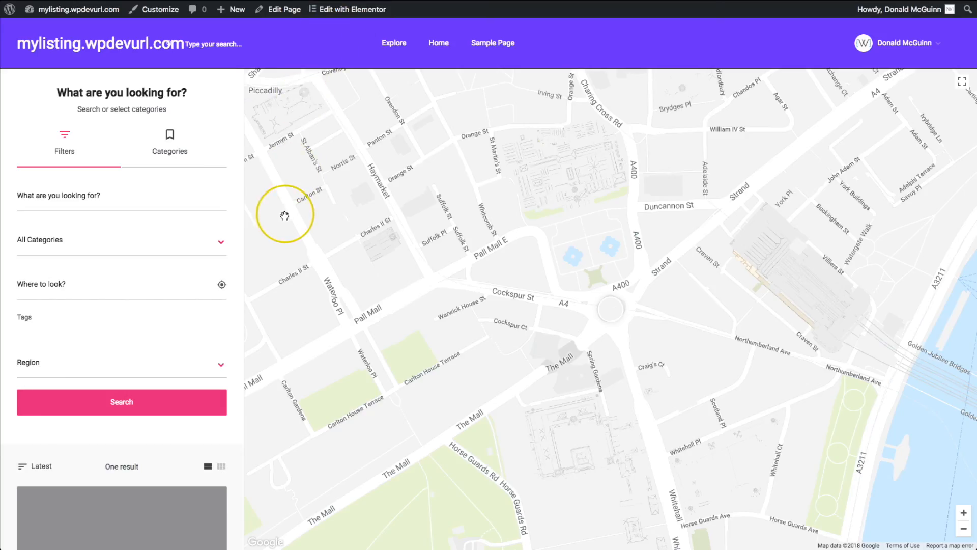
key(super+r)
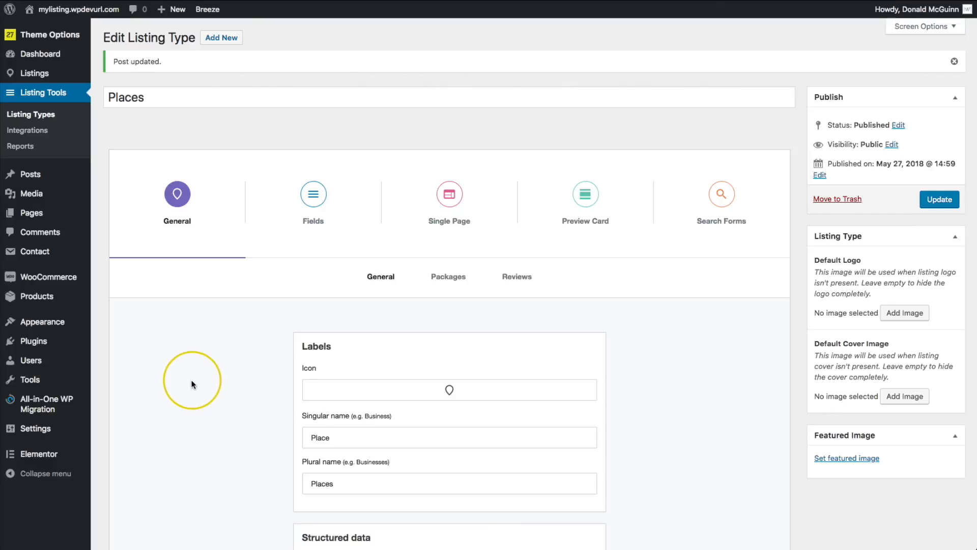
scroll(192, 384, down, 2)
scroll(192, 383, down, 2)
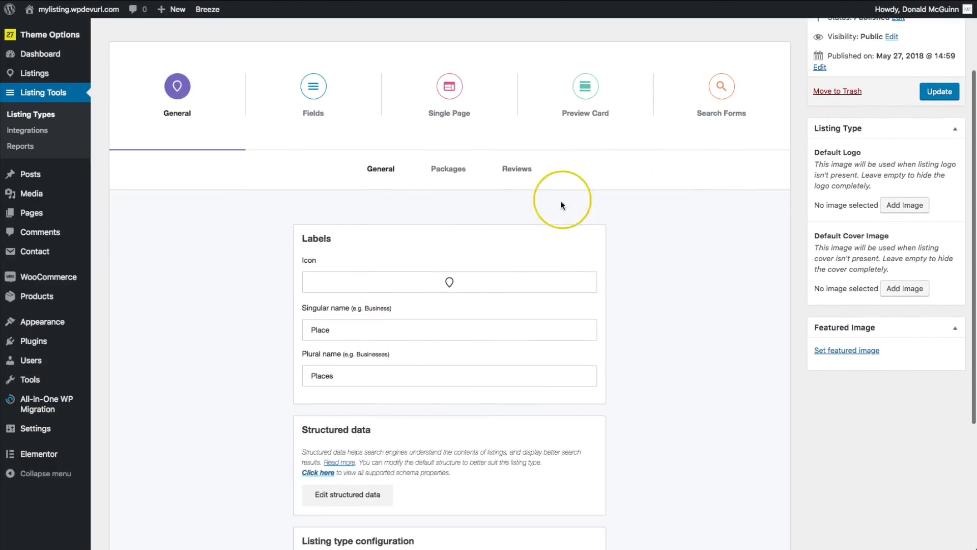
click(721, 87)
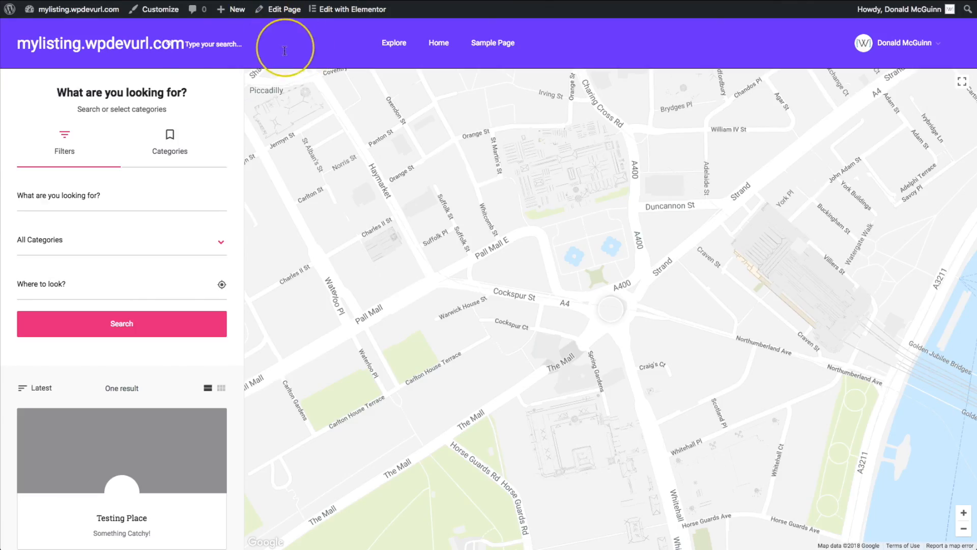
View the site's front page, then go to the /home address and look over the Home page
click(70, 52)
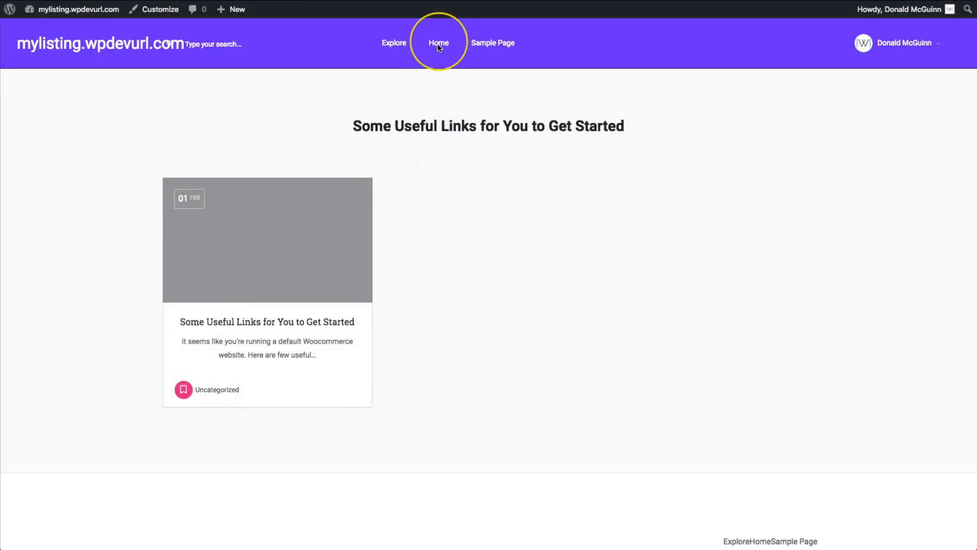
click(286, 1)
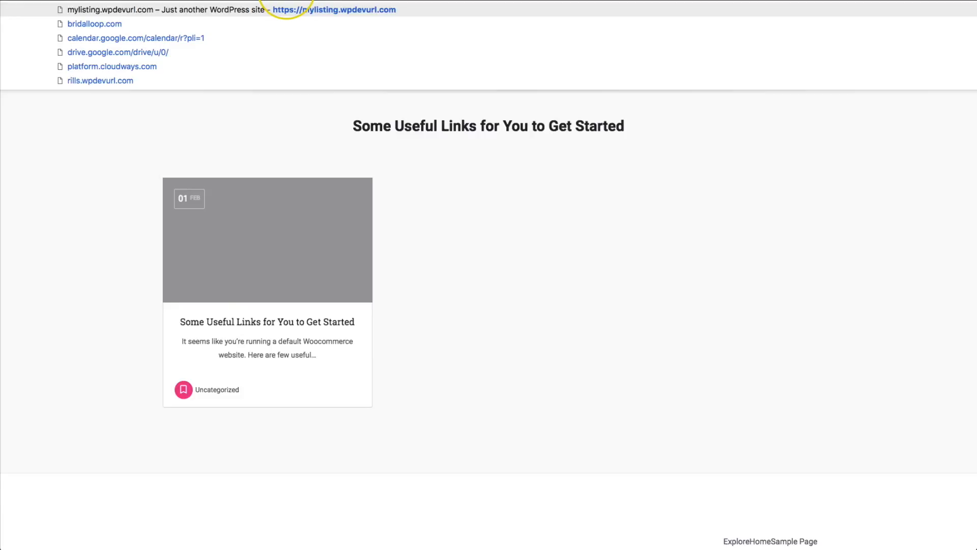
text(/home)
key(Return)
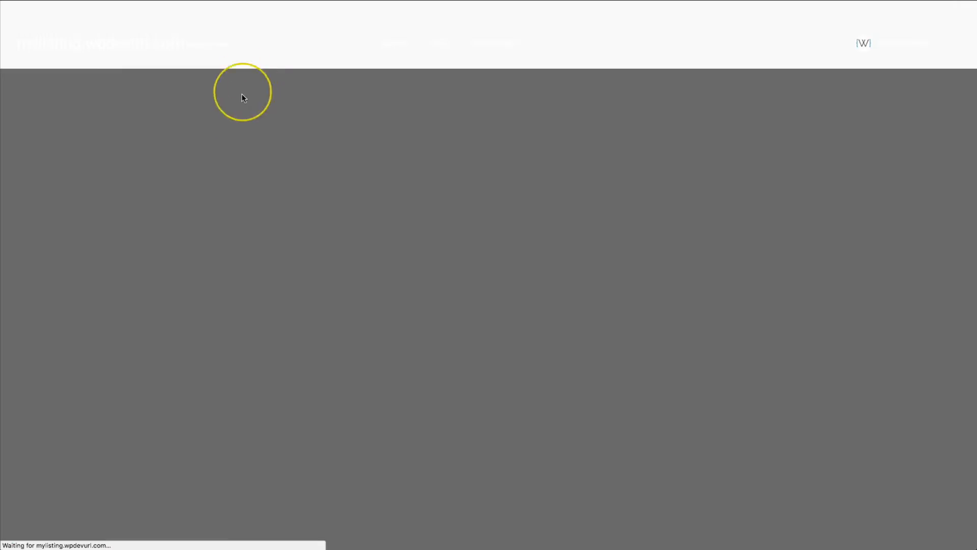
scroll(169, 167, down, 3)
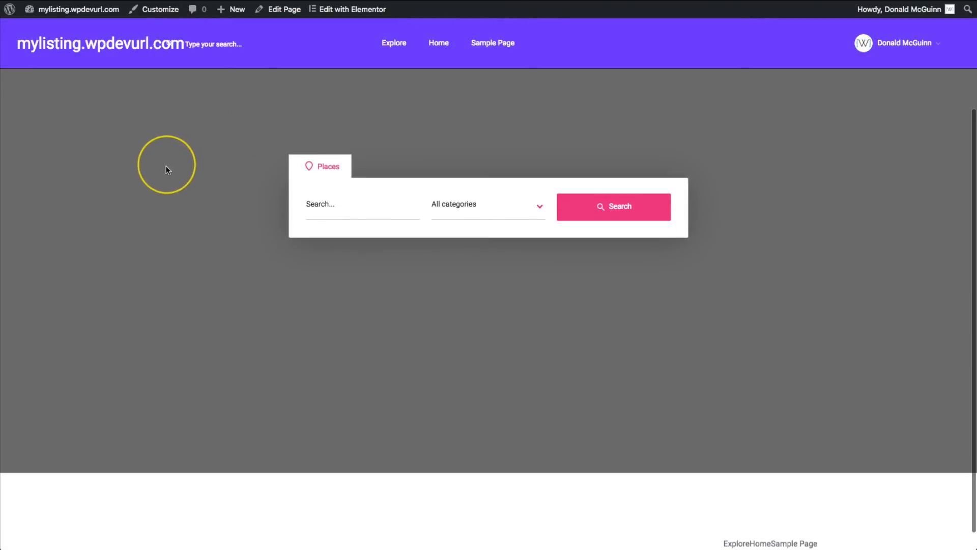